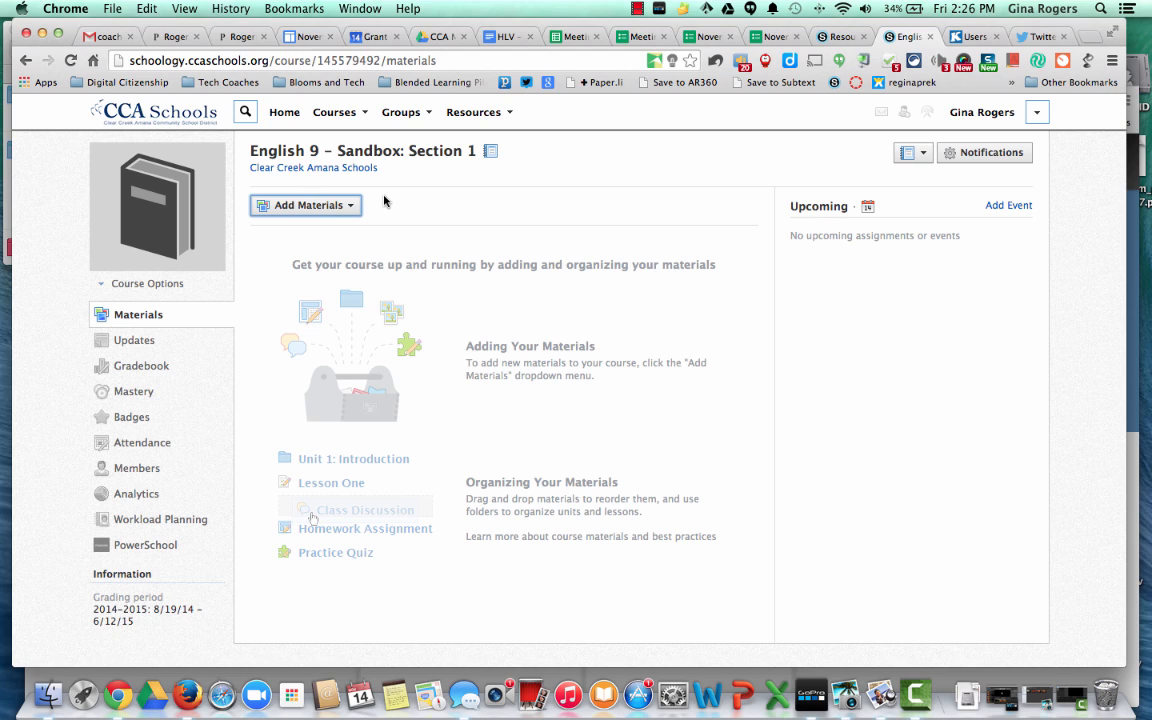
Step: Review the material types offered in the course and in personal resources, and return to the English 9 – Sandbox course
{"action": "left_click", "coordinate": [327, 208]}
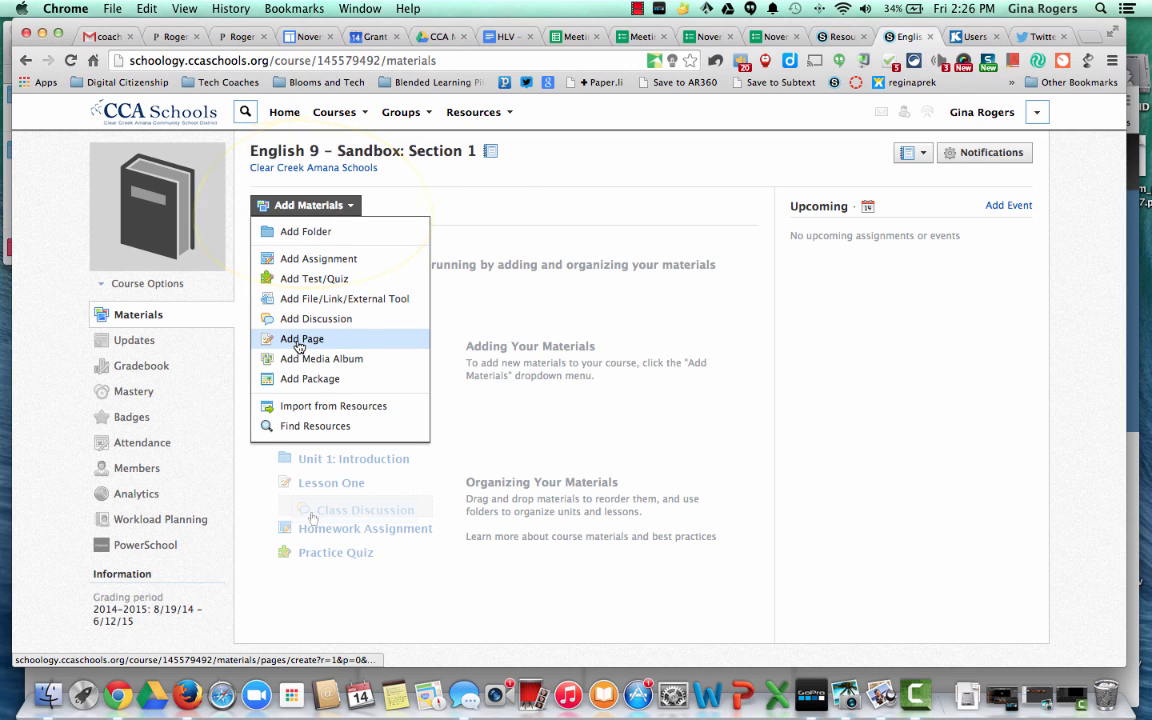
{"action": "left_click", "coordinate": [525, 174]}
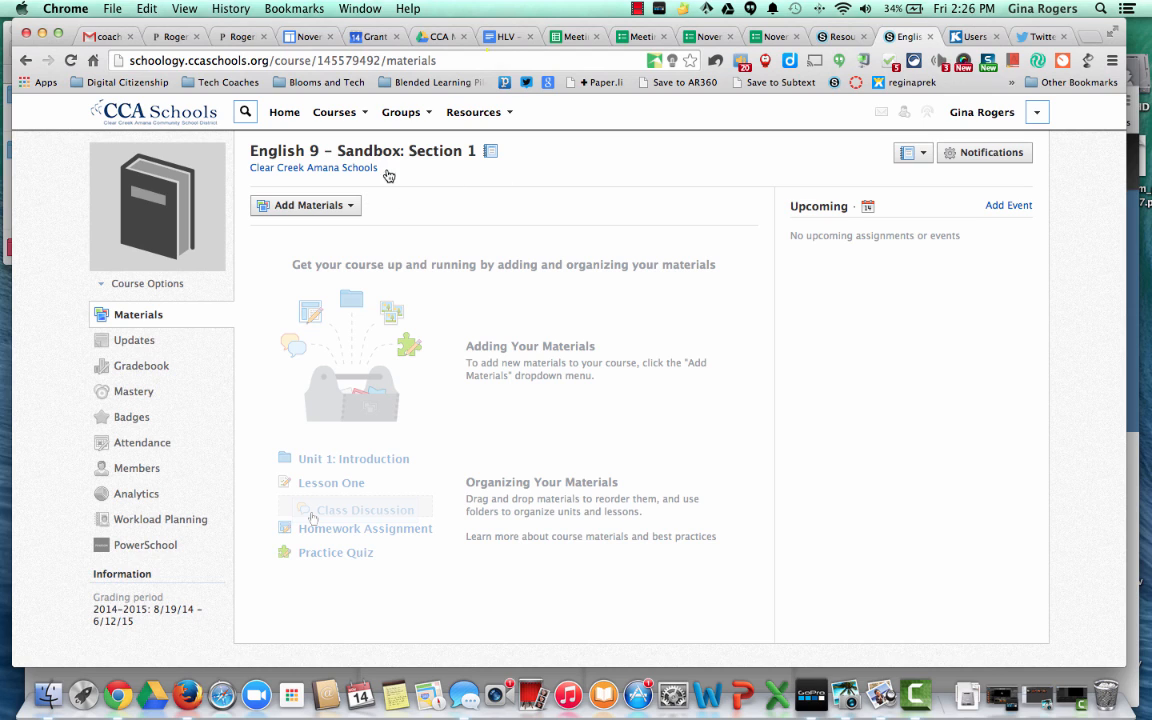
{"action": "left_click", "coordinate": [482, 111]}
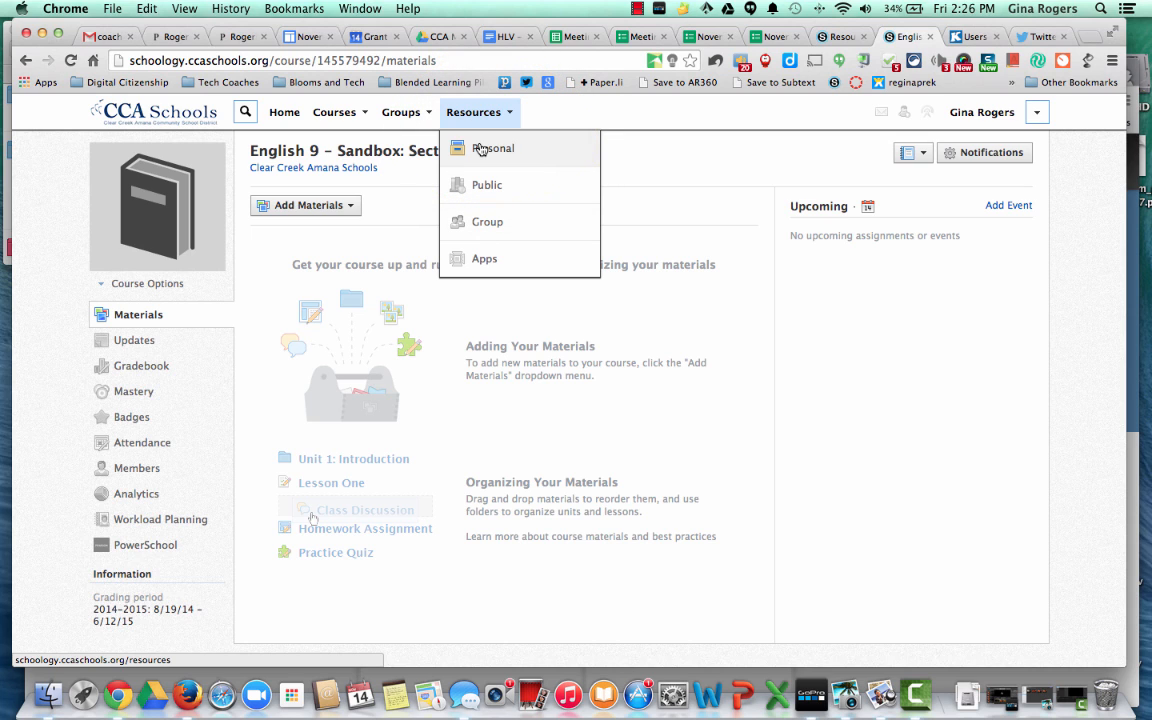
{"action": "left_click", "coordinate": [481, 149]}
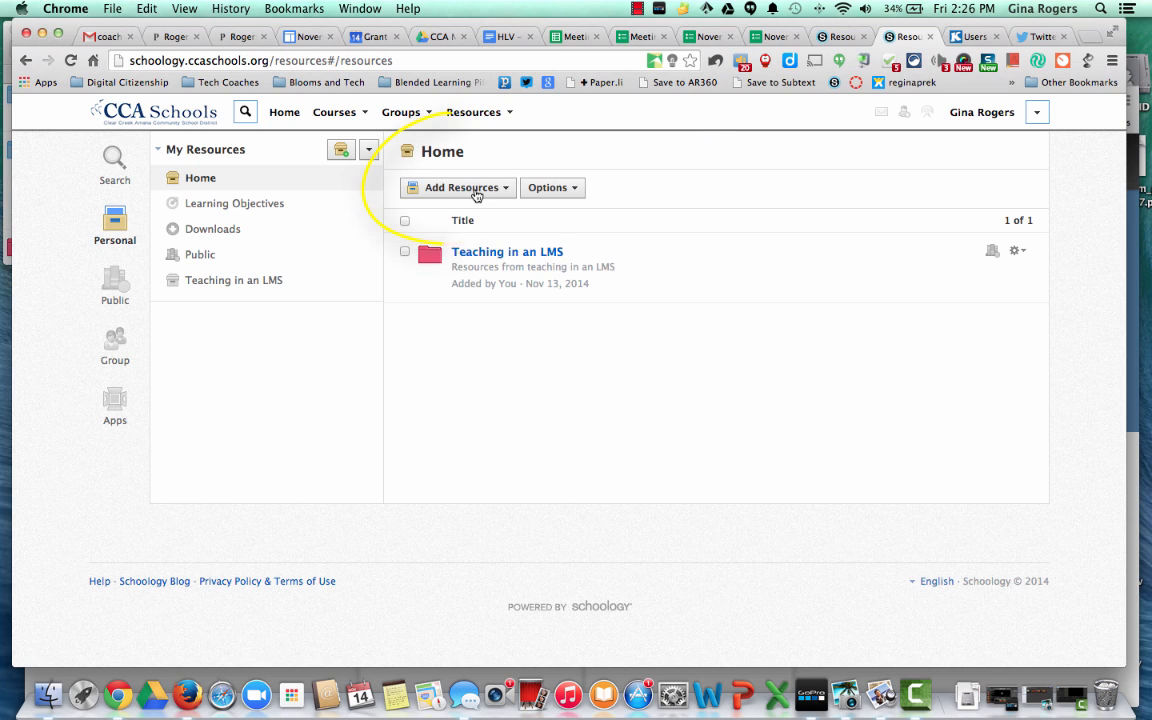
{"action": "left_click", "coordinate": [474, 190]}
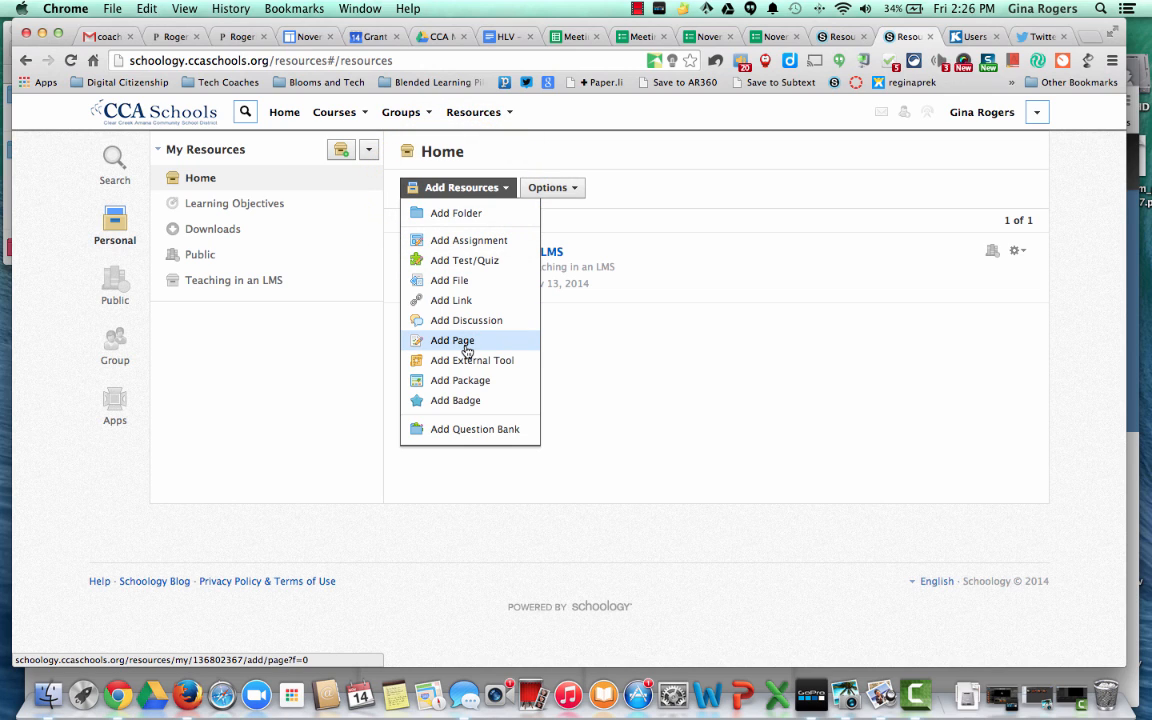
{"action": "left_click", "coordinate": [347, 120]}
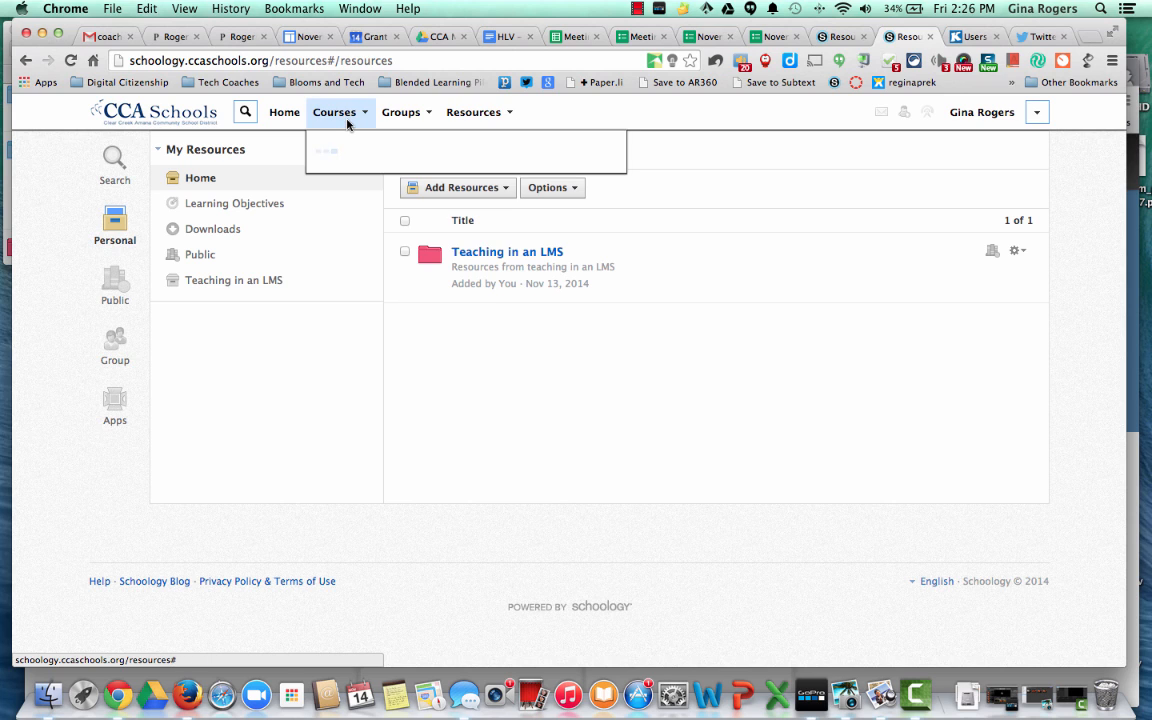
{"action": "left_click", "coordinate": [352, 149]}
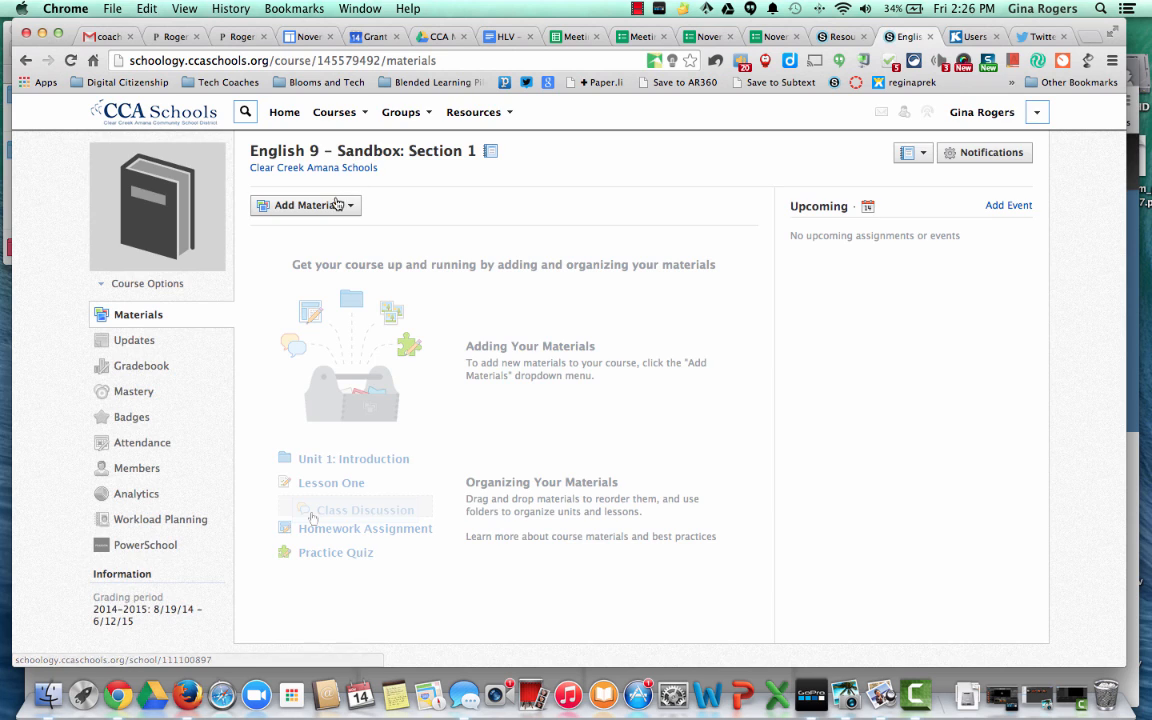
Step: Start a new page in the course materials and title it "Test Page..."
{"action": "left_click", "coordinate": [339, 206]}
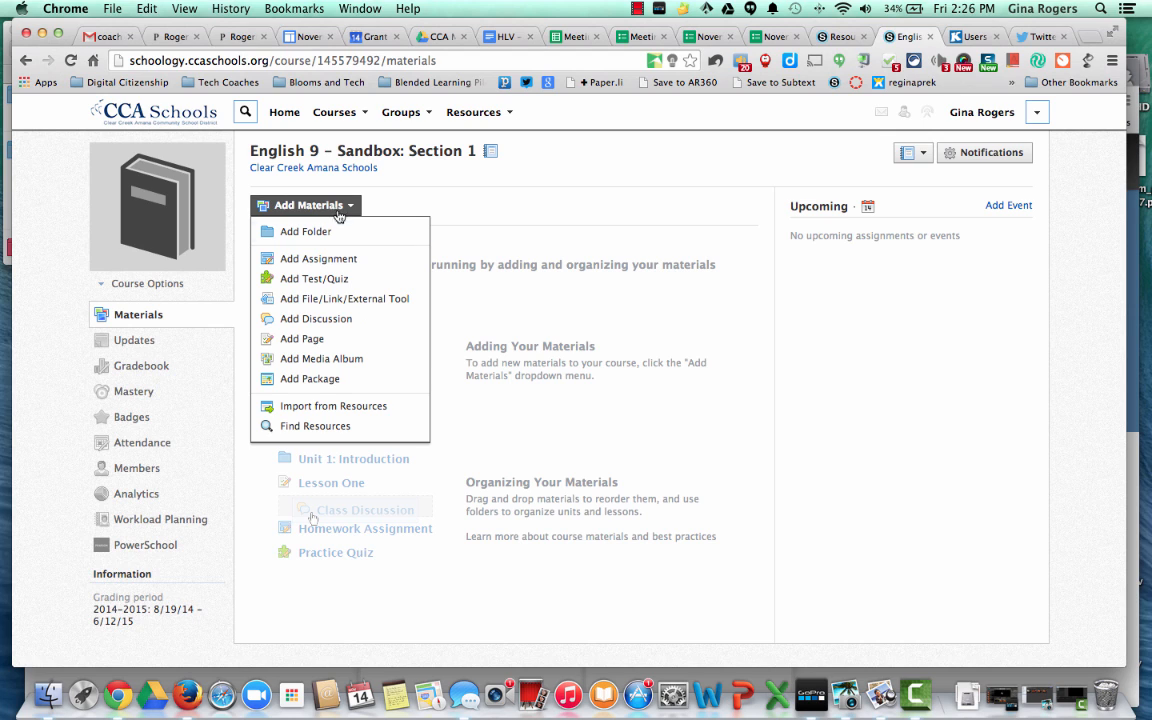
{"action": "left_click", "coordinate": [315, 340]}
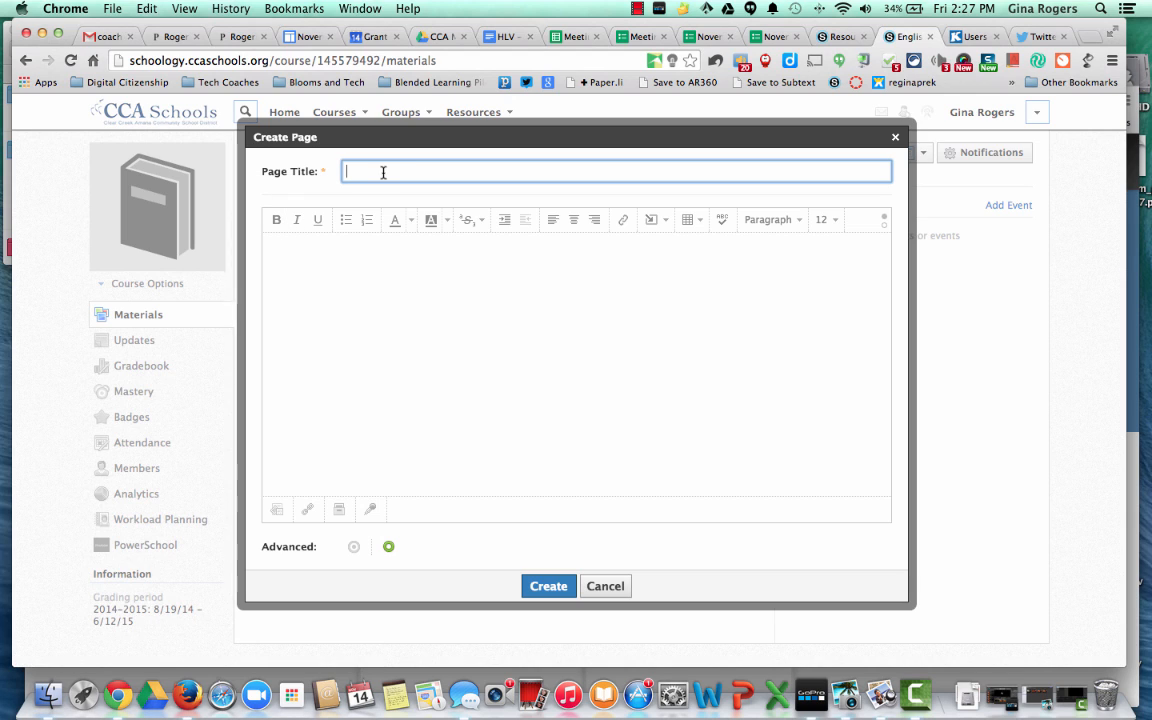
{"action": "type", "text": "Test Page..."}
{"action": "left_click", "coordinate": [282, 243]}
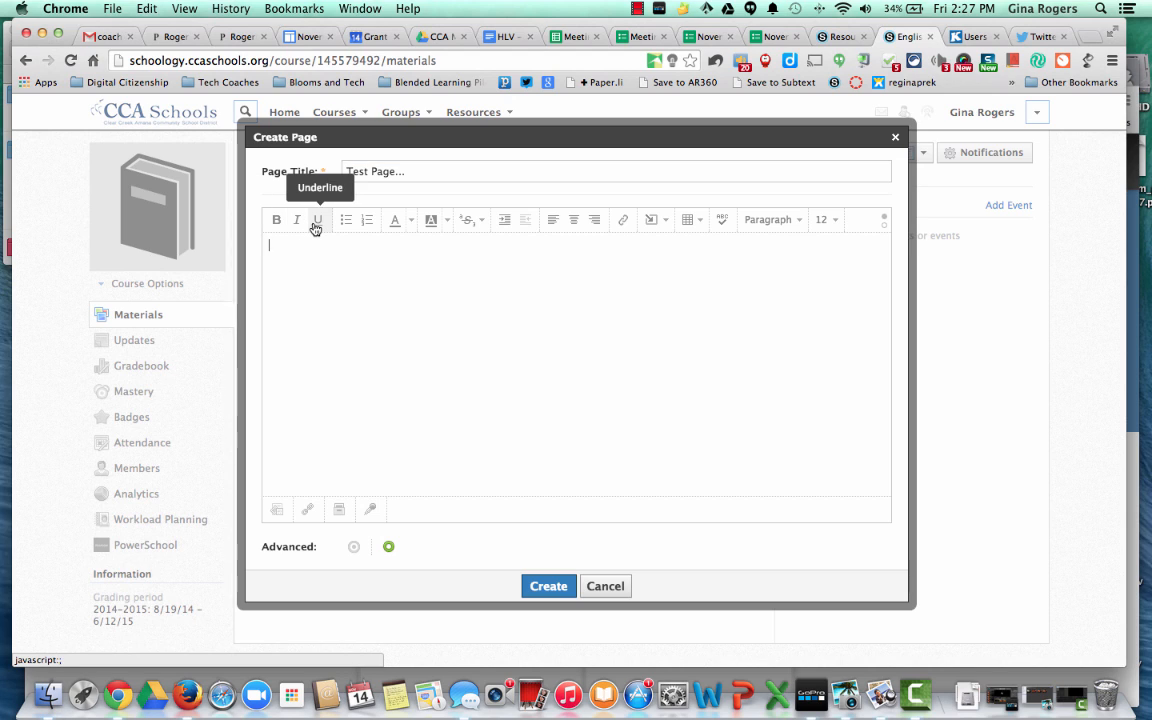
{"action": "left_click", "coordinate": [409, 228]}
{"action": "left_click", "coordinate": [409, 228]}
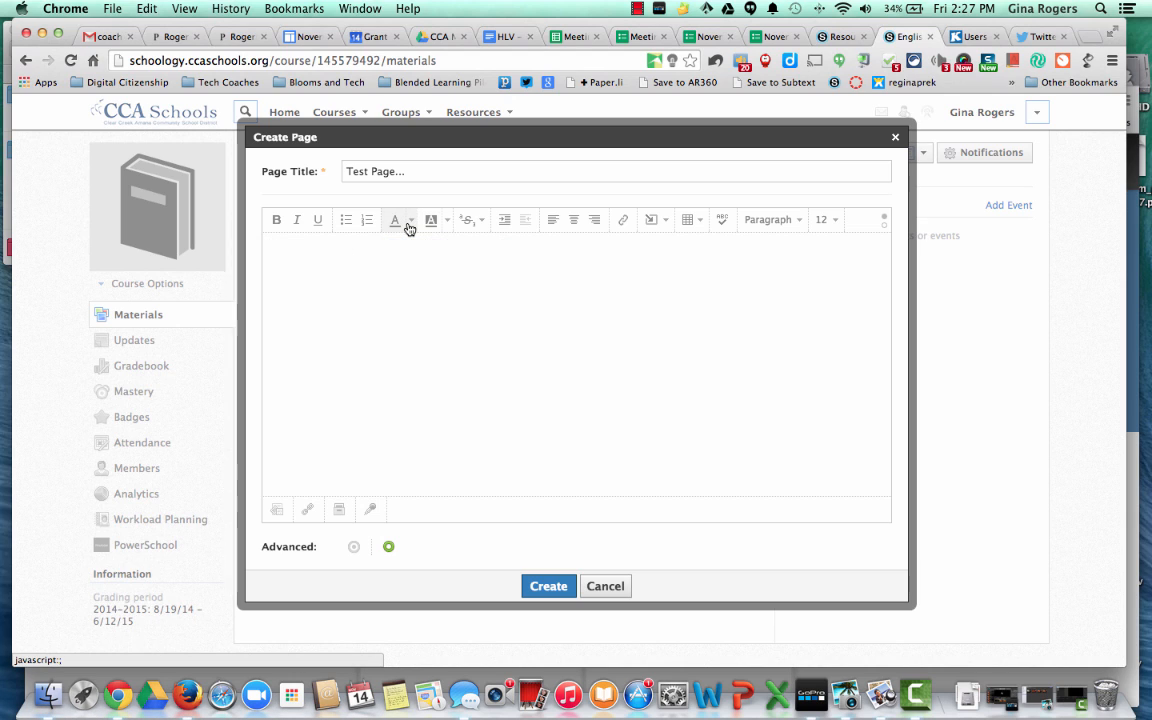
{"action": "left_click", "coordinate": [449, 225]}
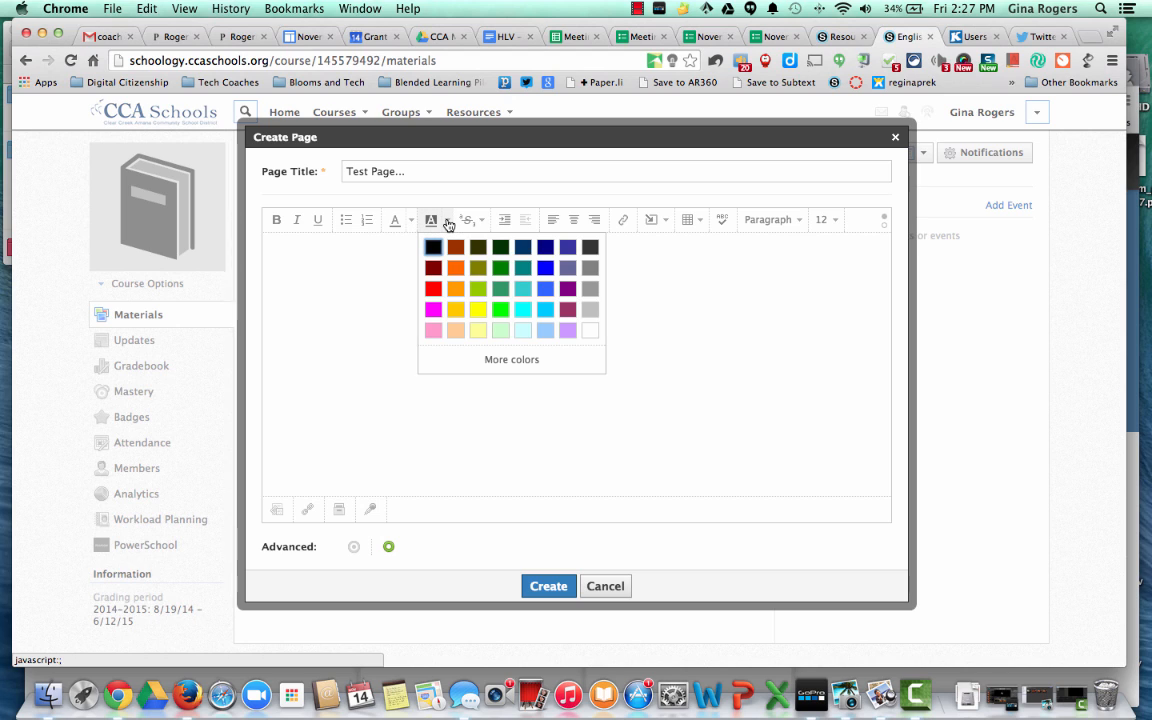
{"action": "left_click", "coordinate": [449, 224]}
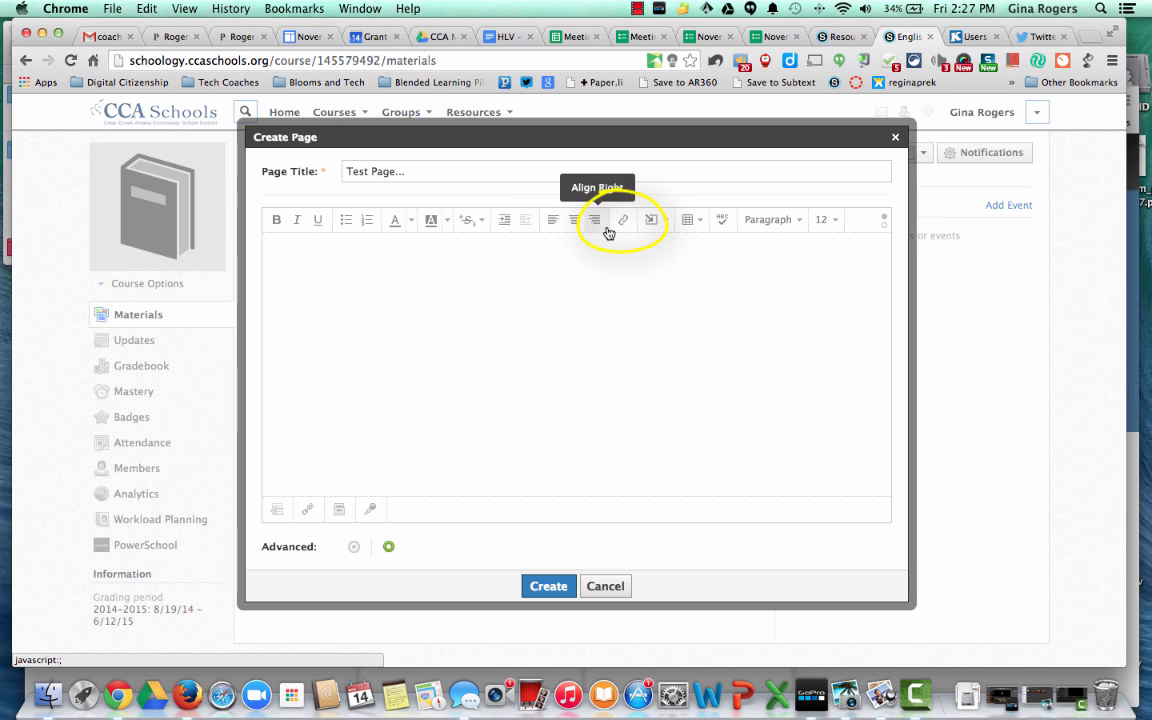
{"action": "left_click", "coordinate": [337, 249]}
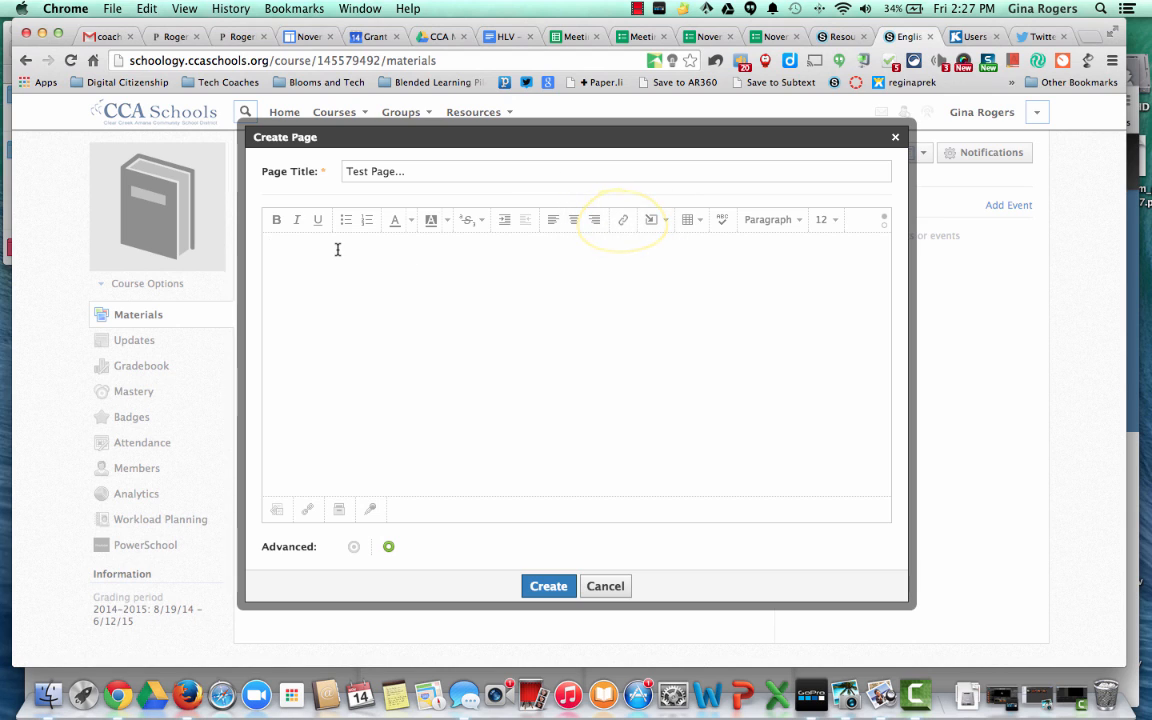
{"action": "type", "text": "Here is a link to Kidblog"}
{"action": "left_click_drag", "start_coordinate": [384, 246], "coordinate": [268, 249]}
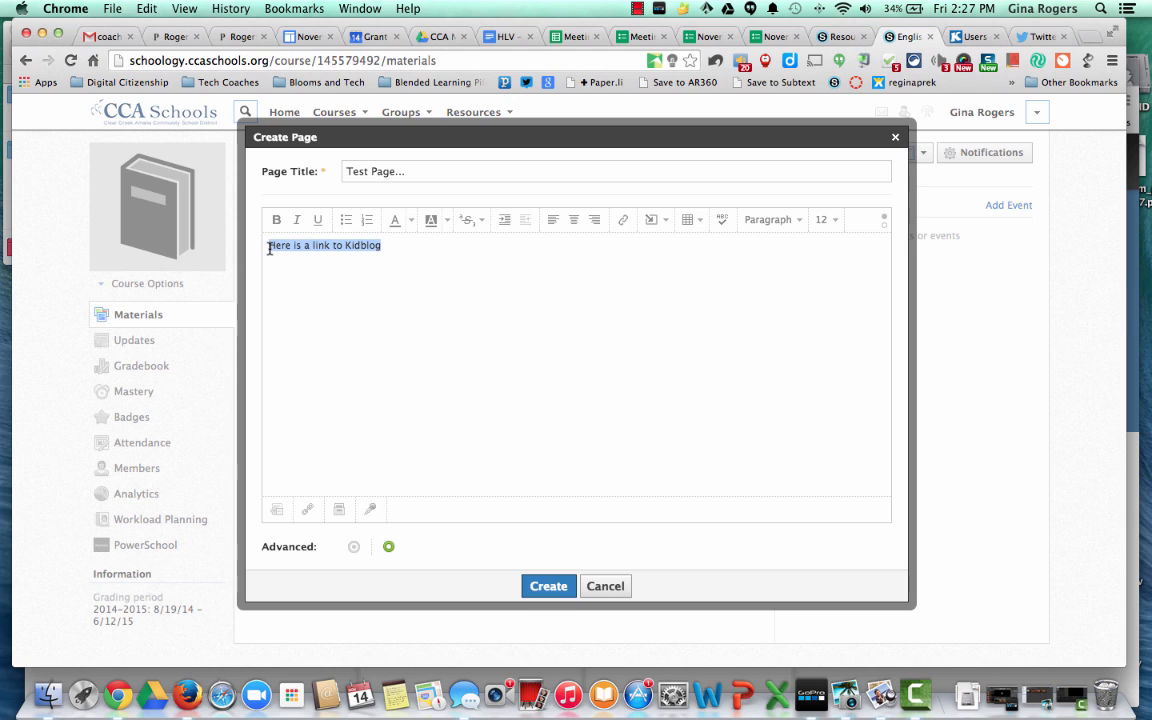
{"action": "left_click", "coordinate": [622, 220]}
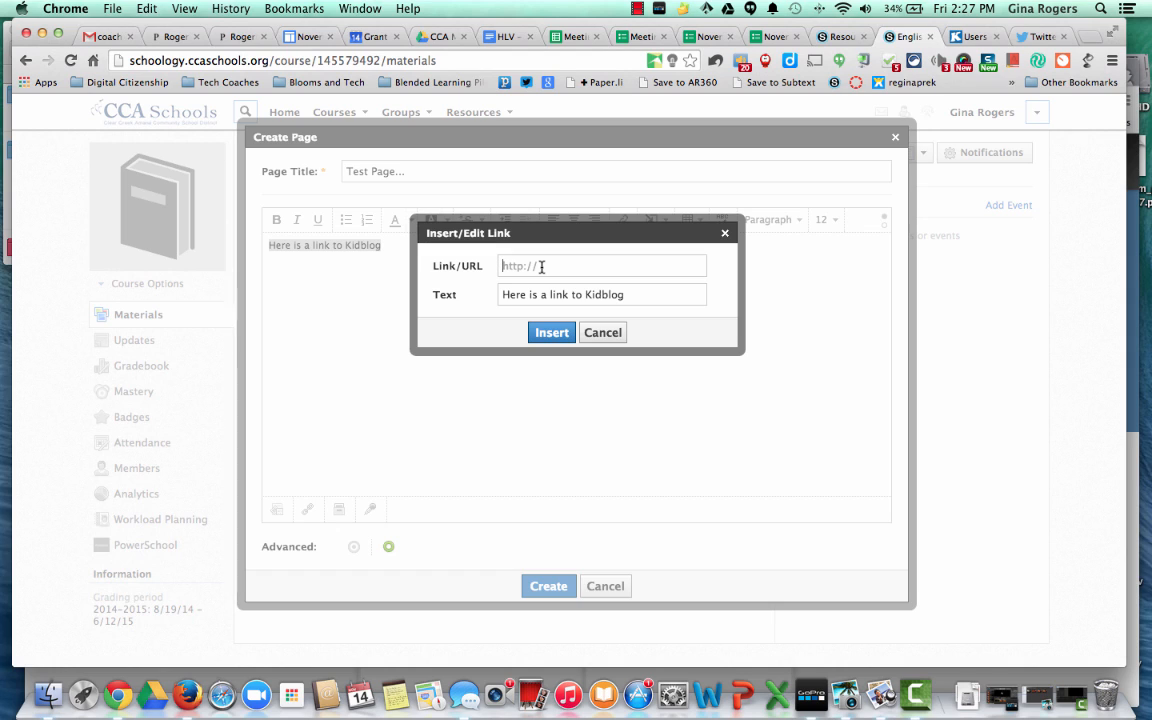
{"action": "type", "text": "htt"}
{"action": "key", "text": "BackSpace"}
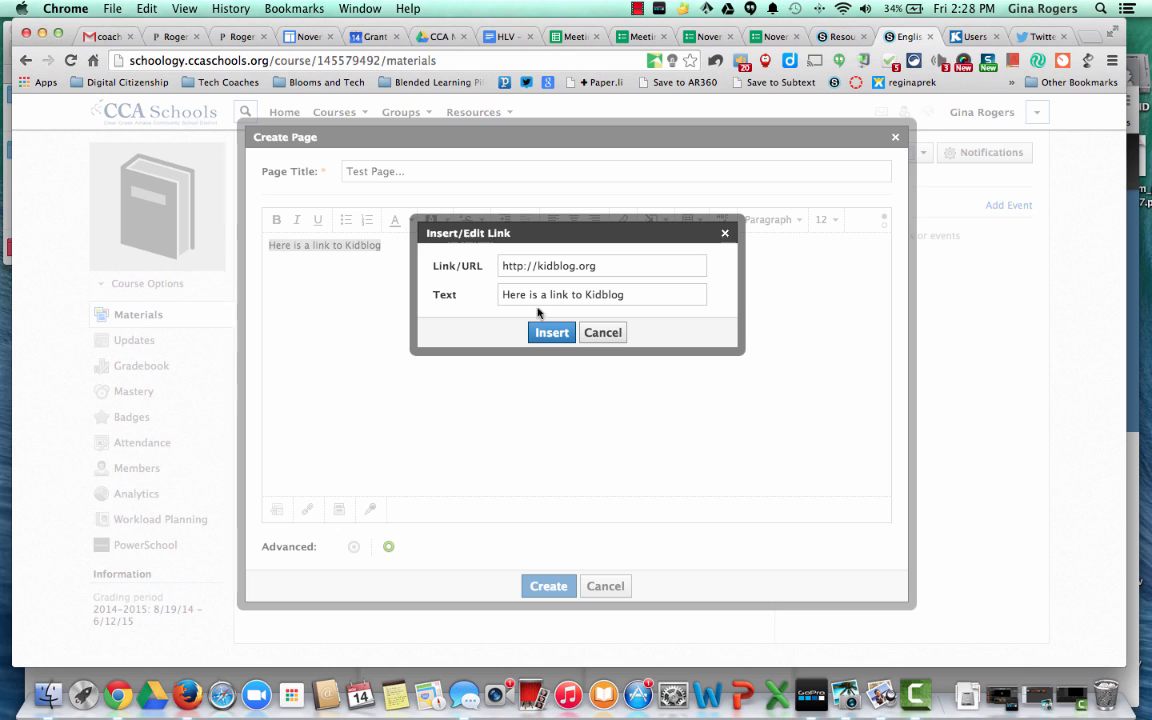
{"action": "left_click", "coordinate": [551, 332]}
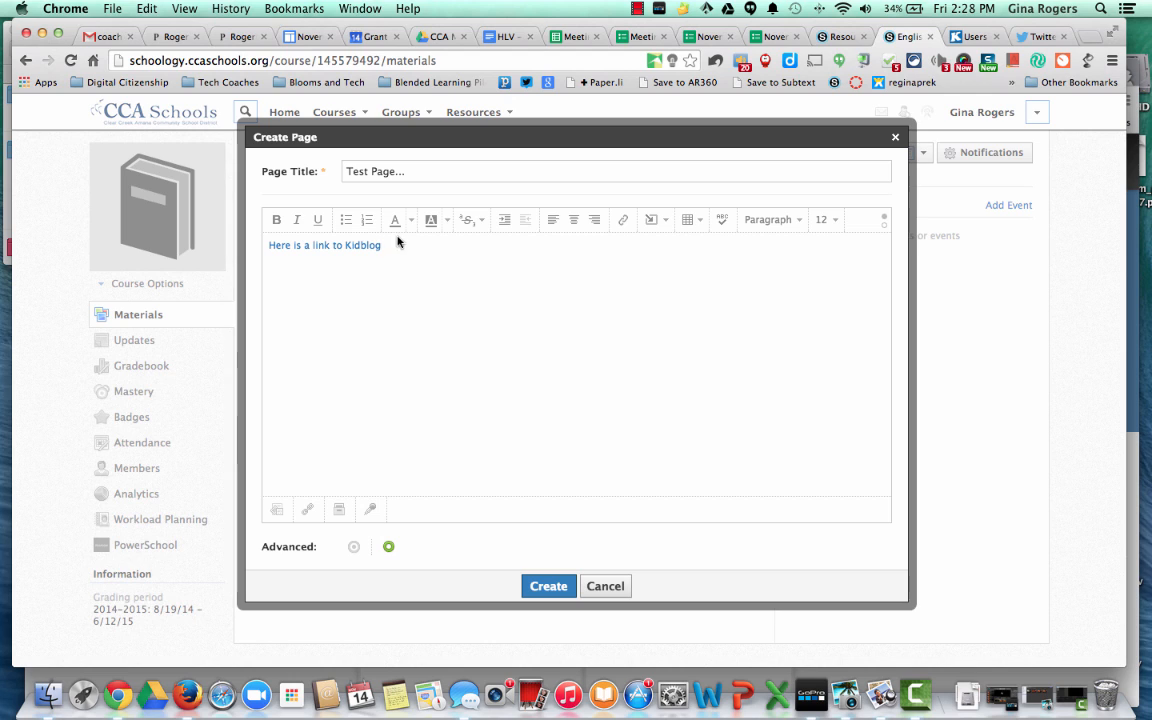
Step: Start inserting content from the web below the Kidblog link, with Media as the type
{"action": "left_click", "coordinate": [661, 227]}
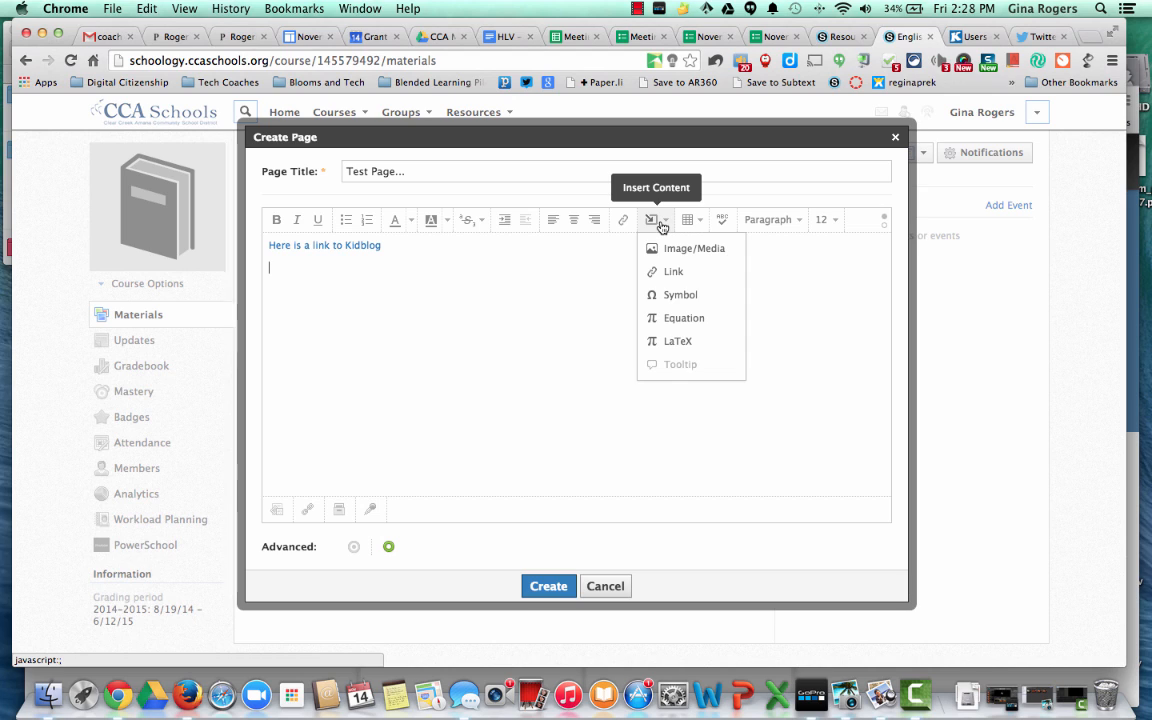
{"action": "left_click", "coordinate": [690, 250]}
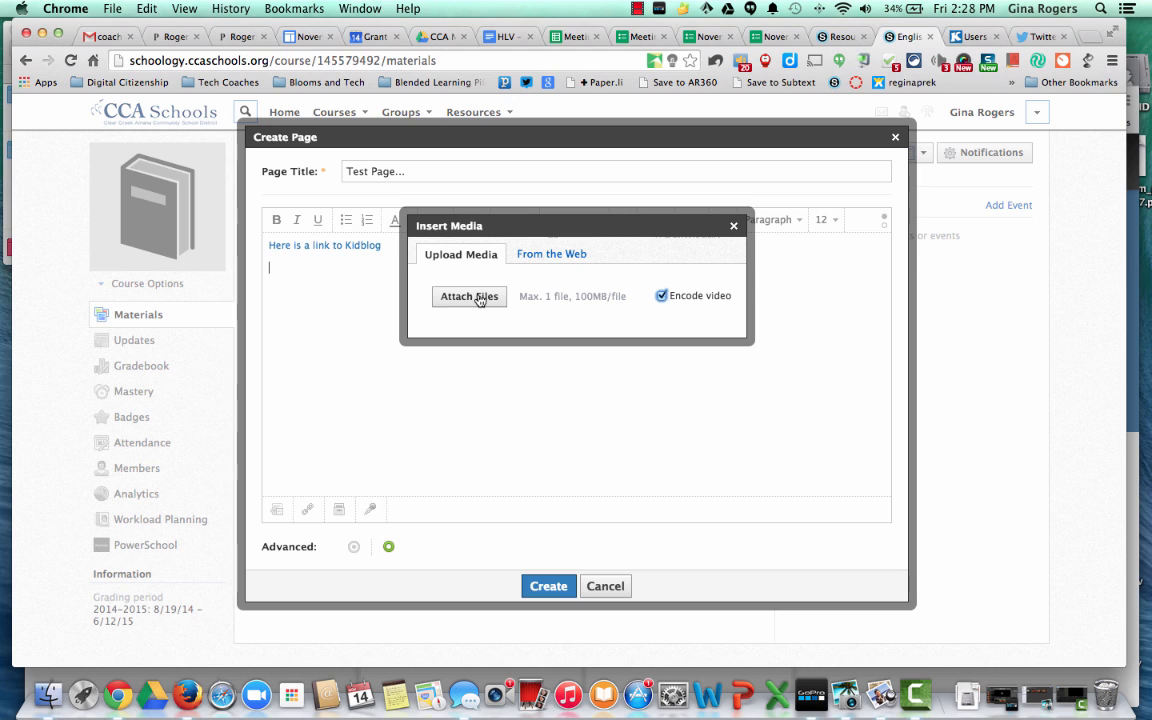
{"action": "left_click", "coordinate": [533, 258]}
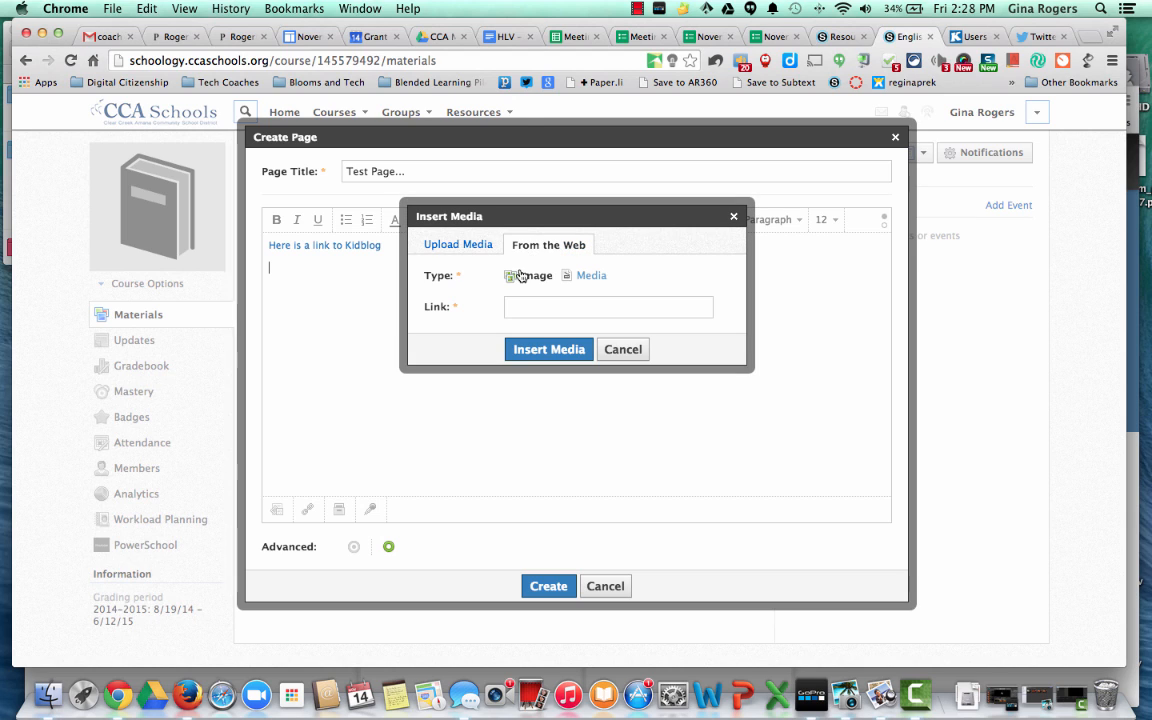
{"action": "triple_click", "coordinate": [588, 281]}
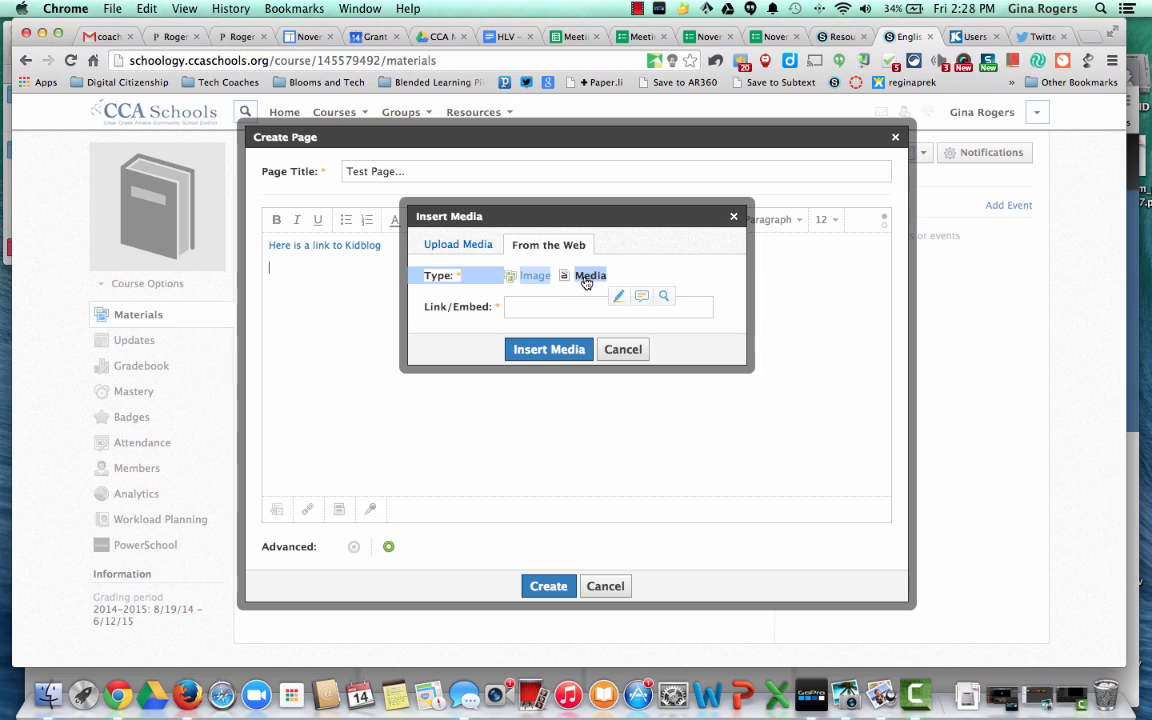
{"action": "left_click", "coordinate": [663, 295]}
{"action": "left_click", "coordinate": [689, 282]}
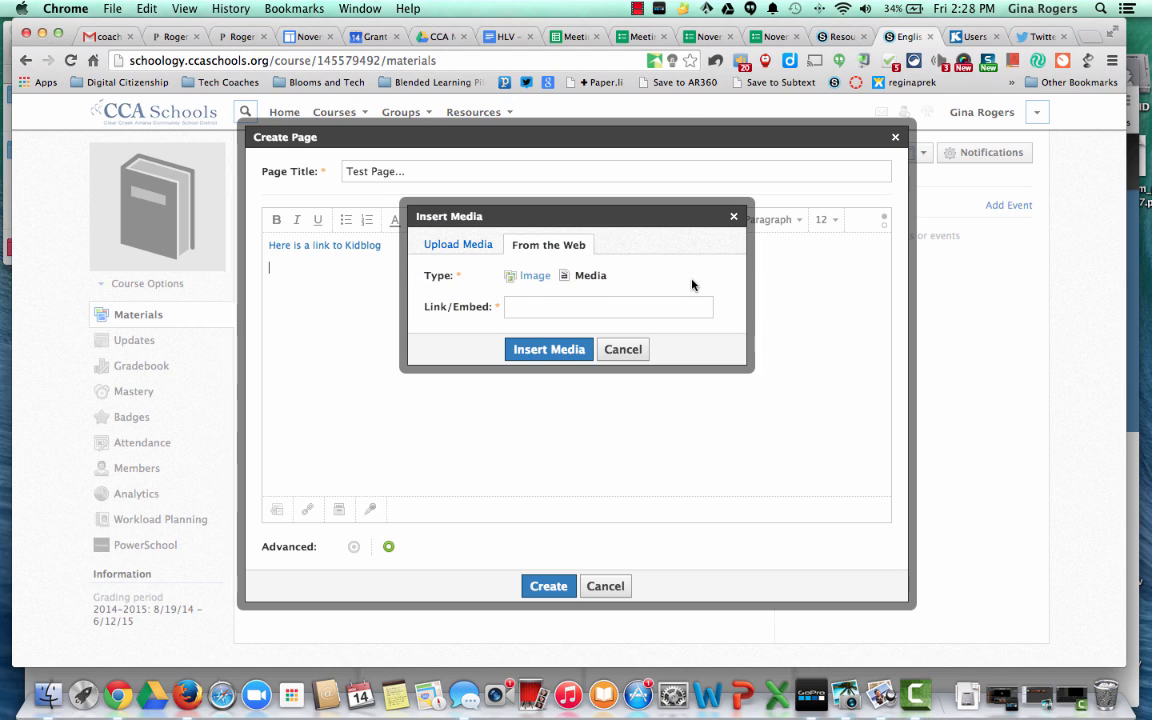
{"action": "left_click", "coordinate": [516, 308]}
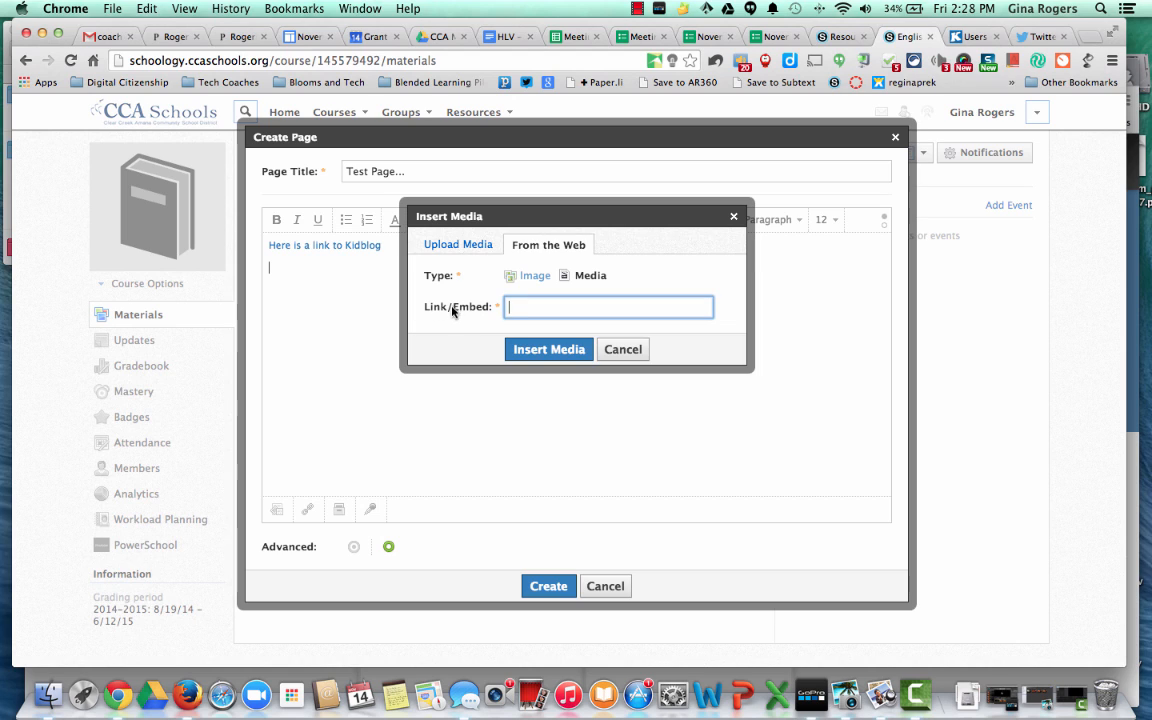
Step: Switch to the Twitter browser tab, load youtube.com/my_videos?o=U there and open the video "George the Ghost in Socktober"
{"action": "left_click", "coordinate": [1036, 37]}
{"action": "left_click", "coordinate": [392, 60]}
{"action": "key", "text": "BackSpace"}
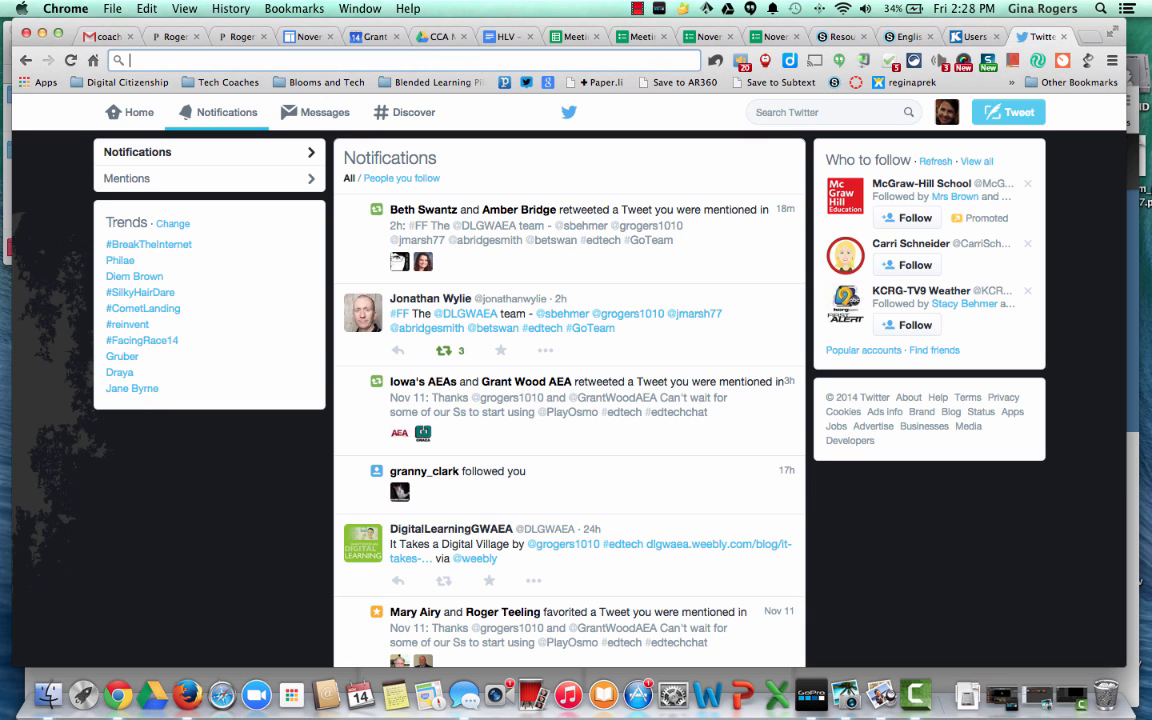
{"action": "type", "text": "youtube.com/my_videos?o=U"}
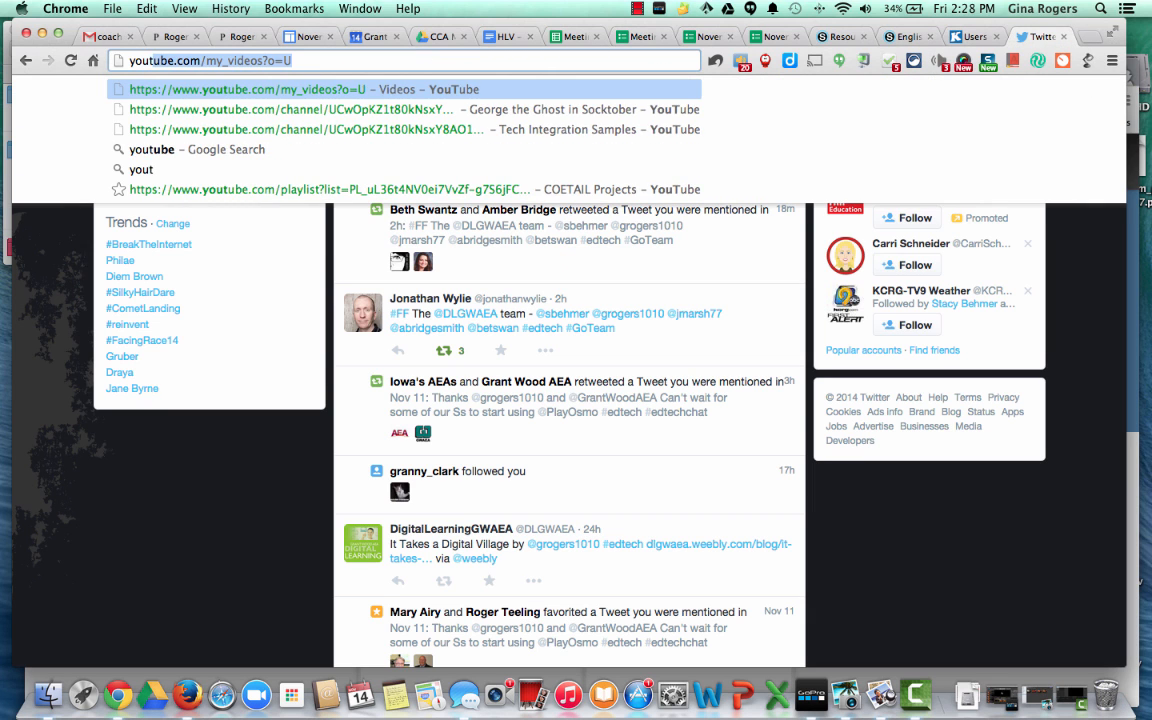
{"action": "key", "text": "Return"}
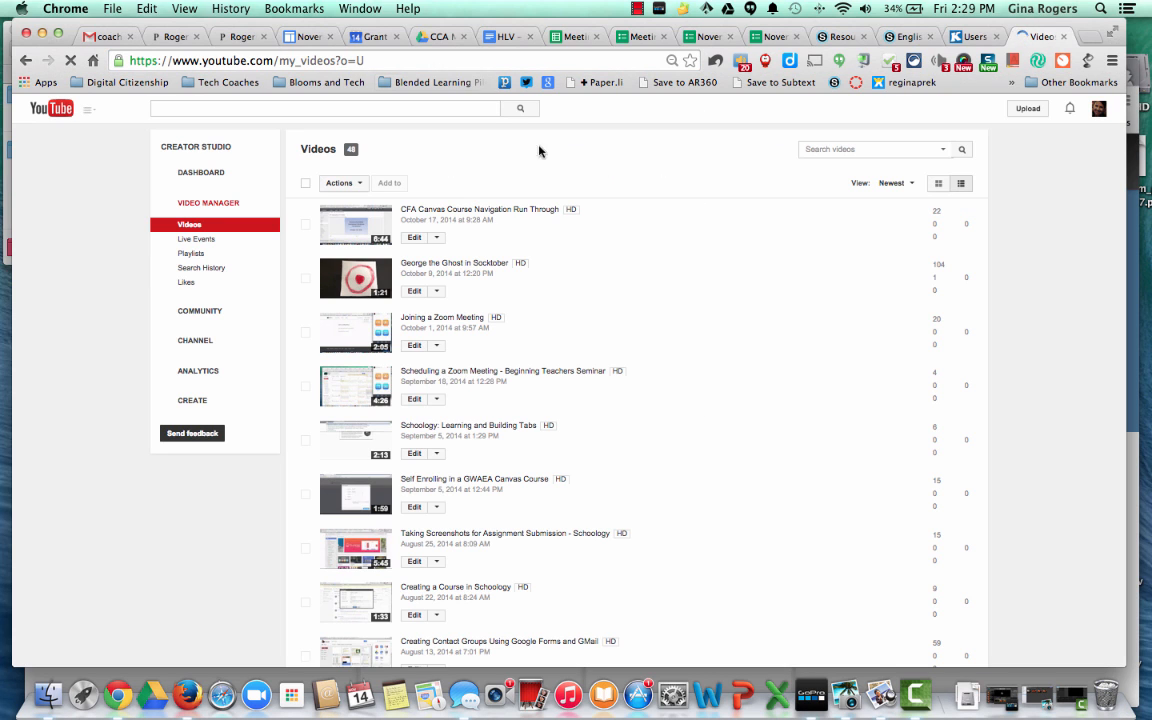
{"action": "left_click", "coordinate": [459, 266]}
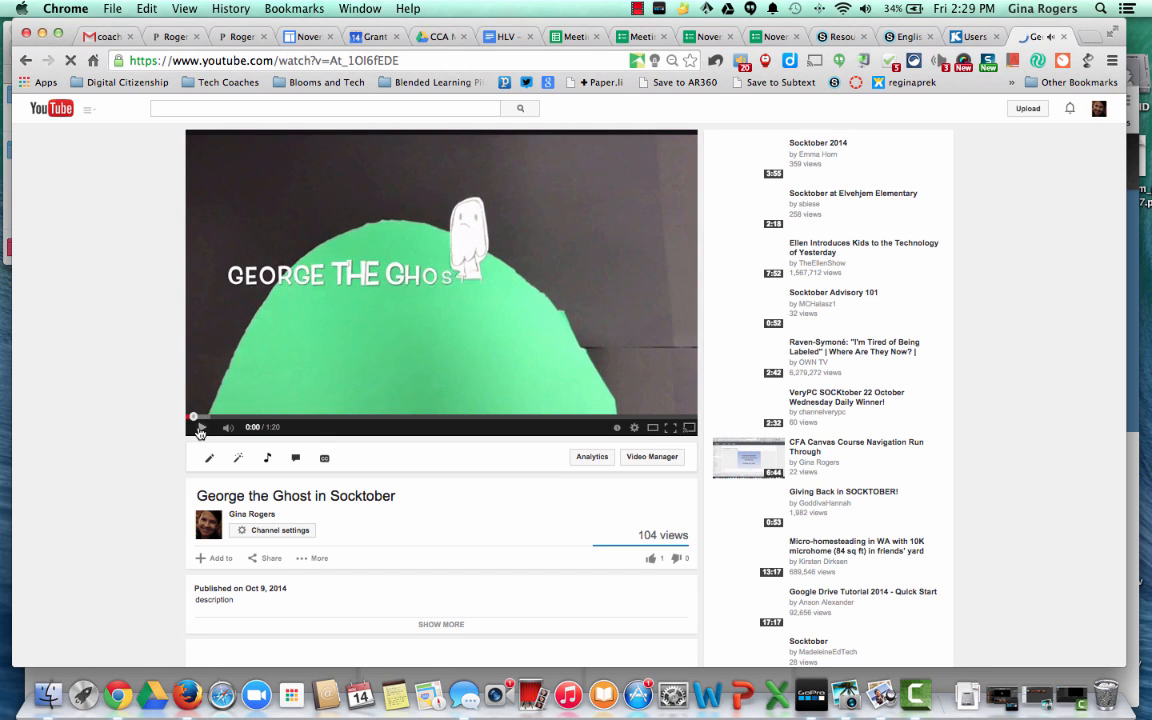
Step: Display the video's embed code in its sharing options and copy it
{"action": "left_click", "coordinate": [271, 566]}
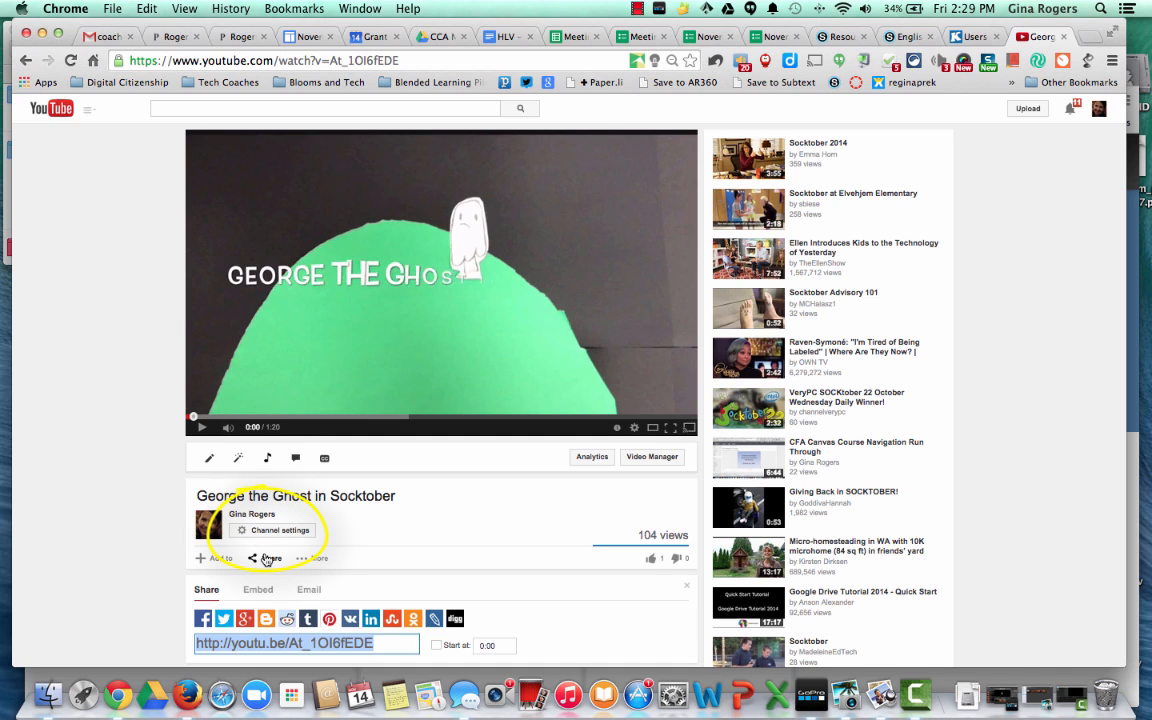
{"action": "right_click", "coordinate": [519, 568]}
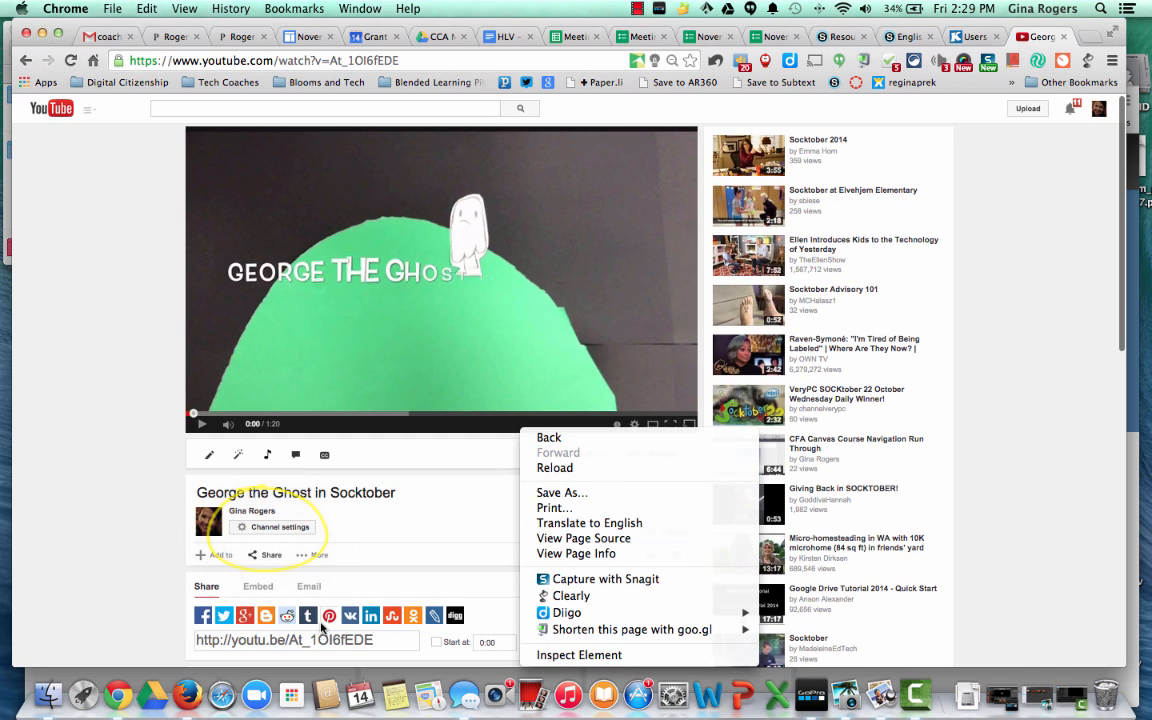
{"action": "left_click", "coordinate": [256, 592]}
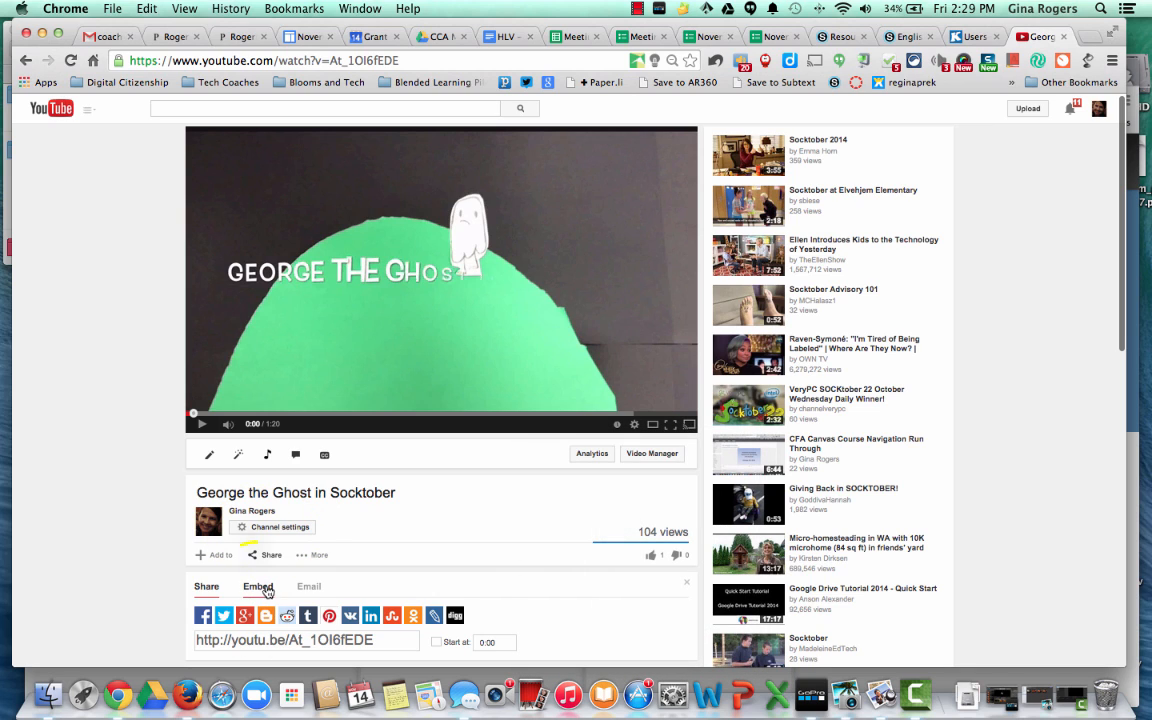
{"action": "left_click", "coordinate": [266, 591]}
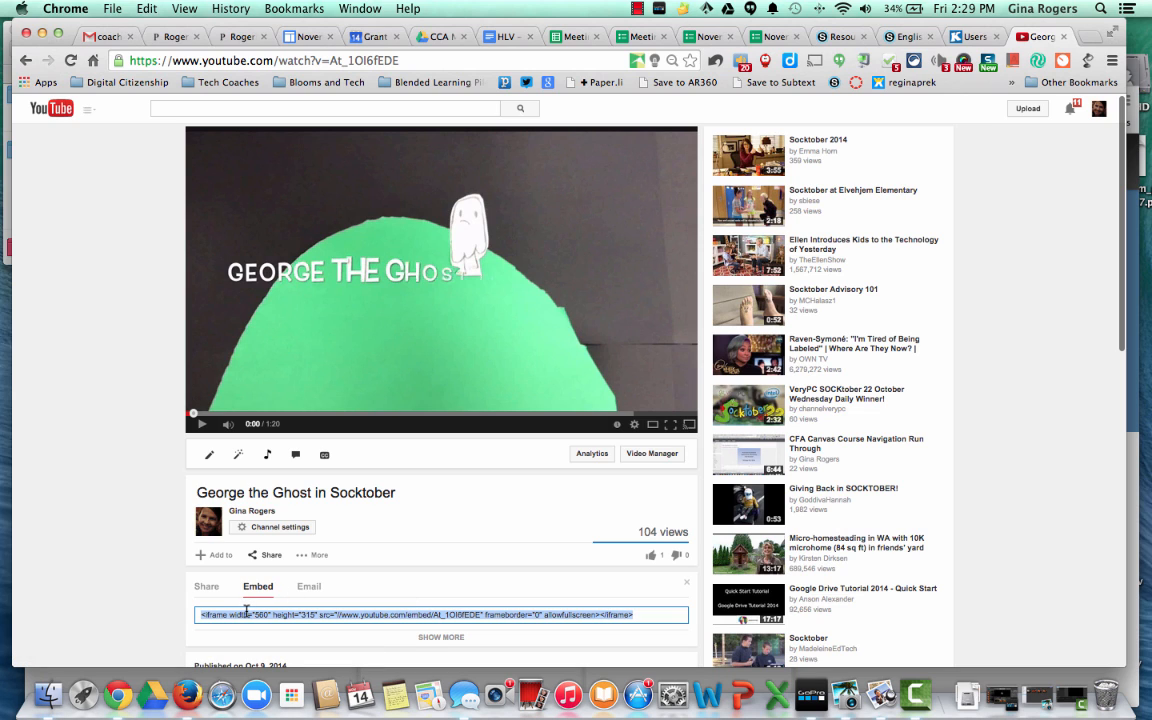
{"action": "key", "text": "super+c"}
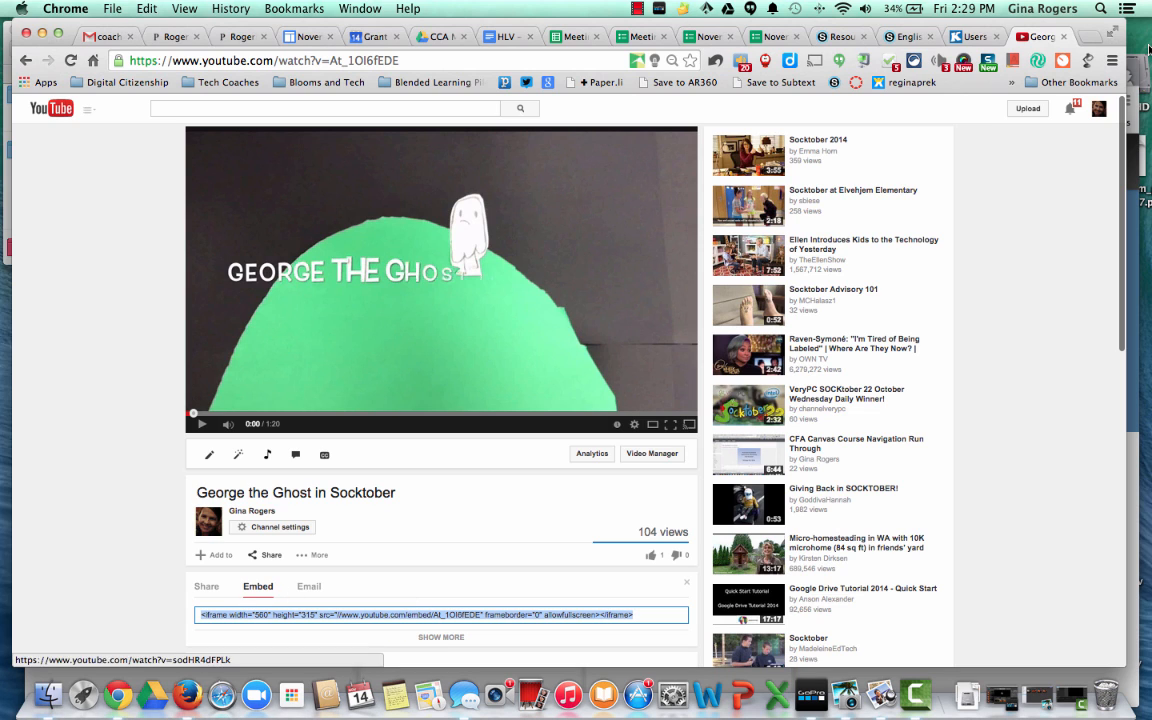
Step: Return to the Schoology course tab and insert the copied YouTube embed code as media below the Kidblog link
{"action": "left_click", "coordinate": [901, 37]}
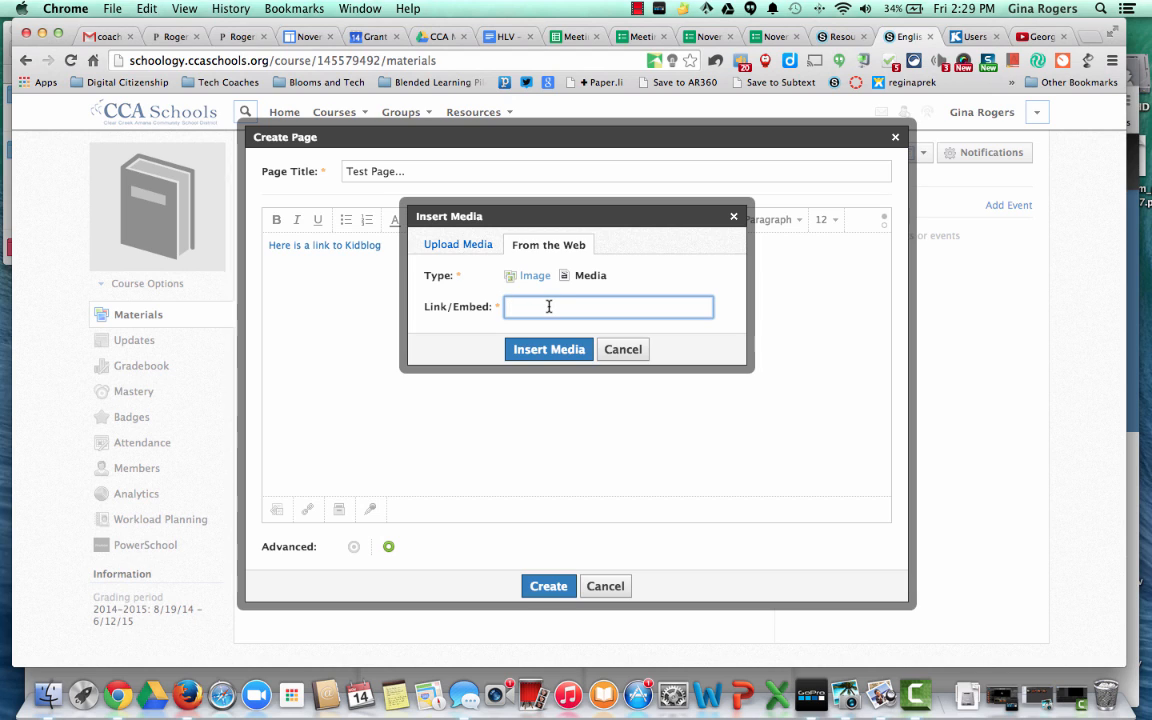
{"action": "key", "text": "super+v"}
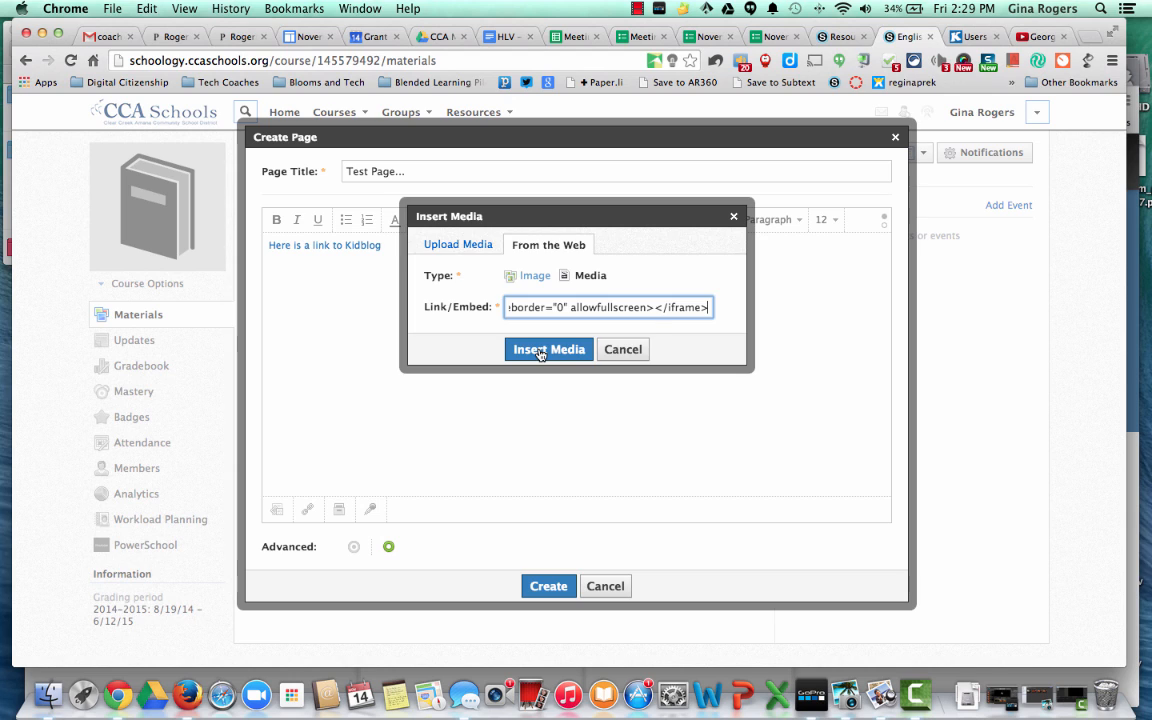
{"action": "left_click", "coordinate": [540, 350]}
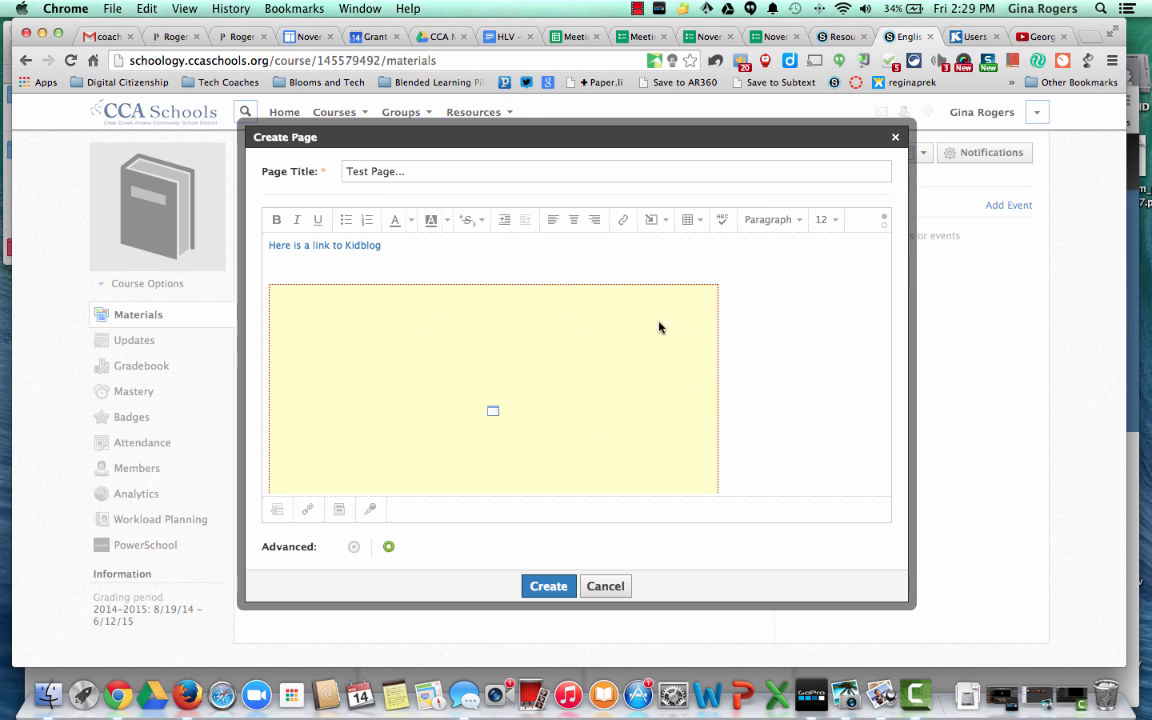
Step: Insert a table with three columns and two rows below the embedded video and widen it to about 608 px
{"action": "scroll", "coordinate": [806, 328], "scroll_direction": "down", "scroll_amount": 1}
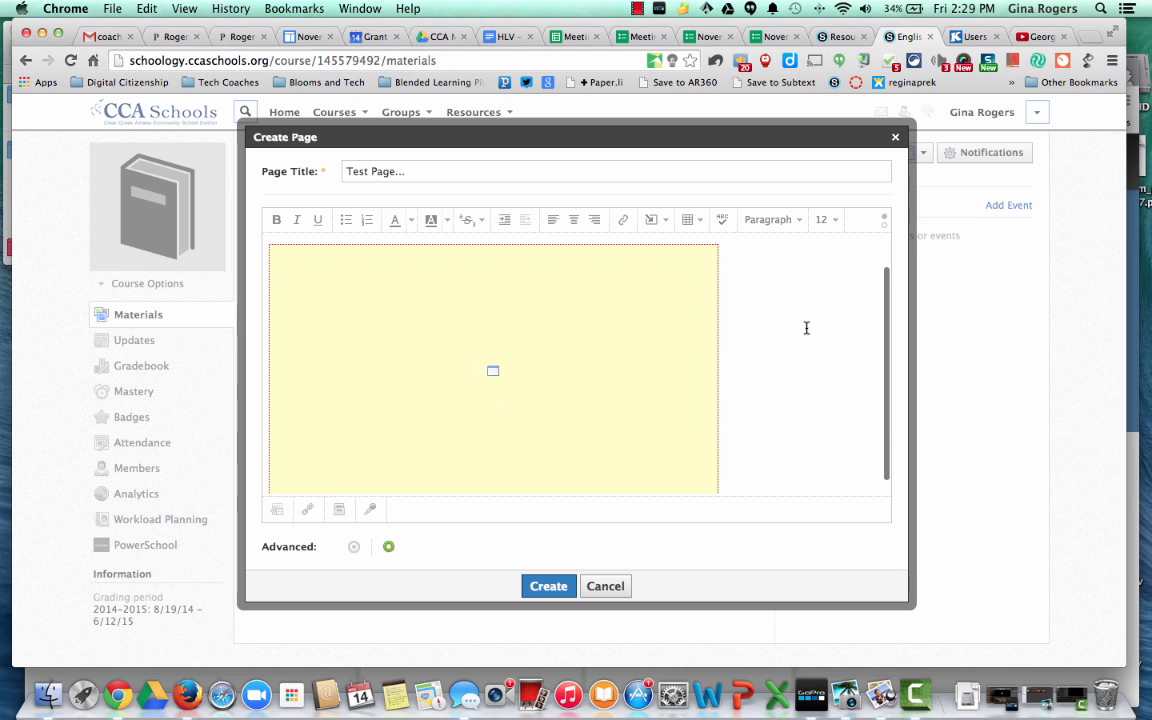
{"action": "scroll", "coordinate": [806, 328], "scroll_direction": "down", "scroll_amount": 1}
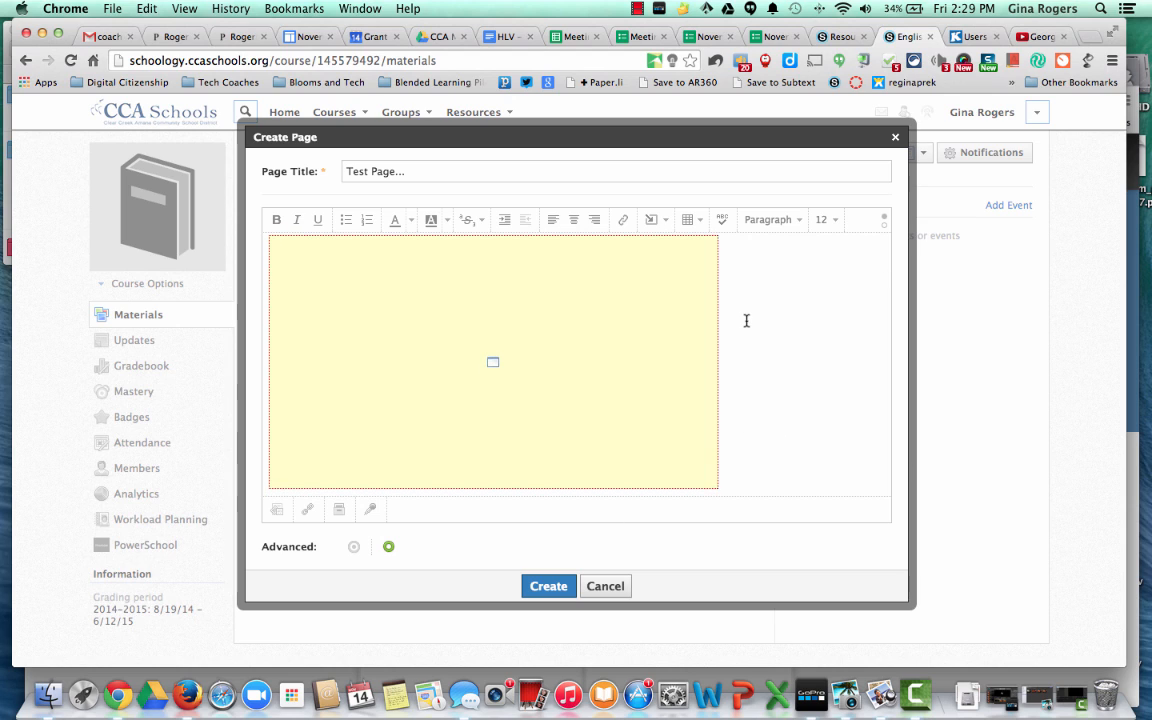
{"action": "scroll", "coordinate": [746, 320], "scroll_direction": "down", "scroll_amount": 2}
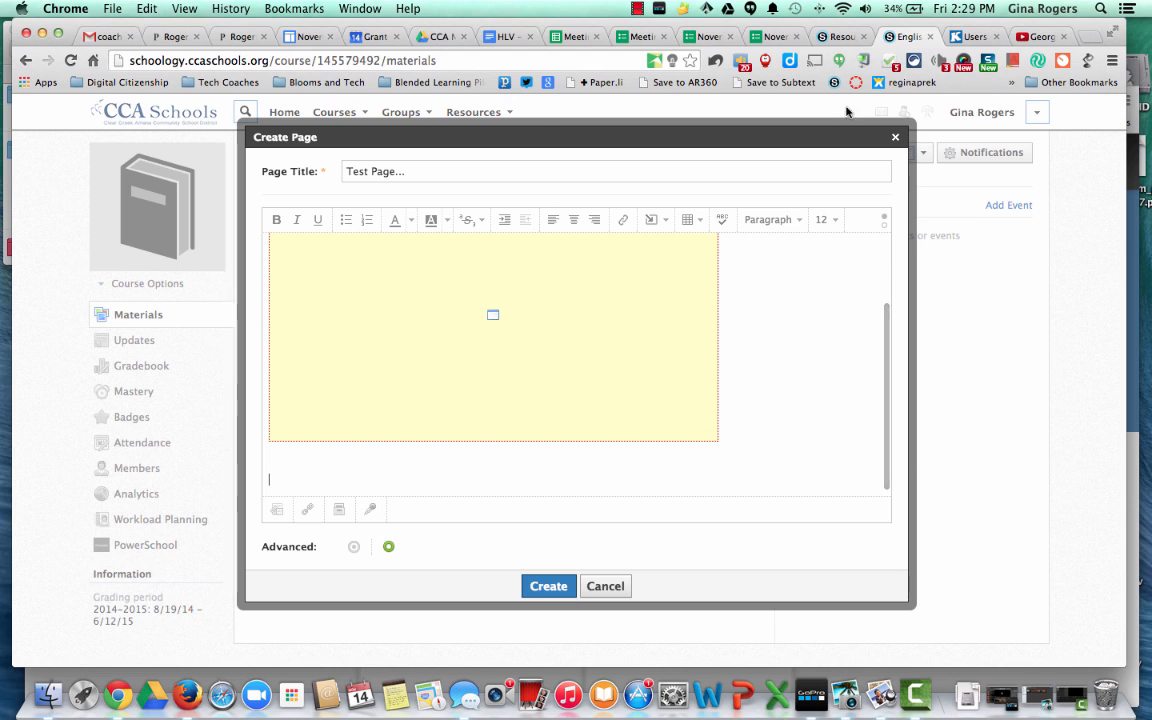
{"action": "left_click", "coordinate": [695, 224]}
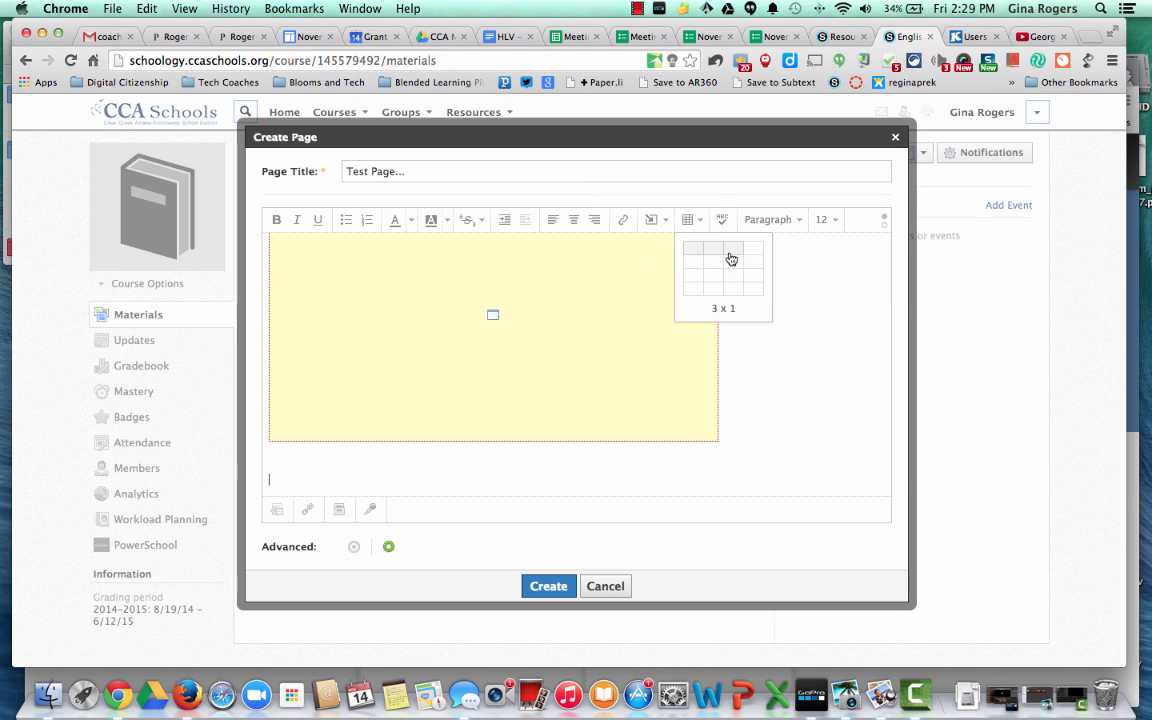
{"action": "left_click", "coordinate": [729, 262]}
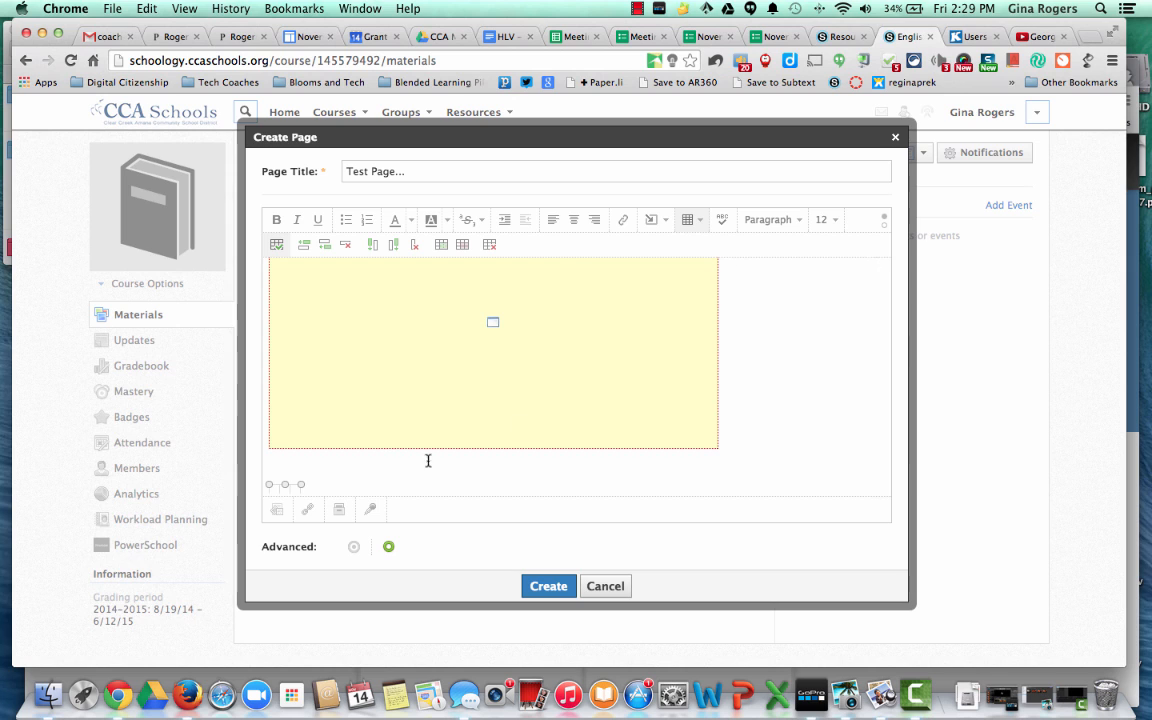
{"action": "scroll", "coordinate": [428, 460], "scroll_direction": "down", "scroll_amount": 3}
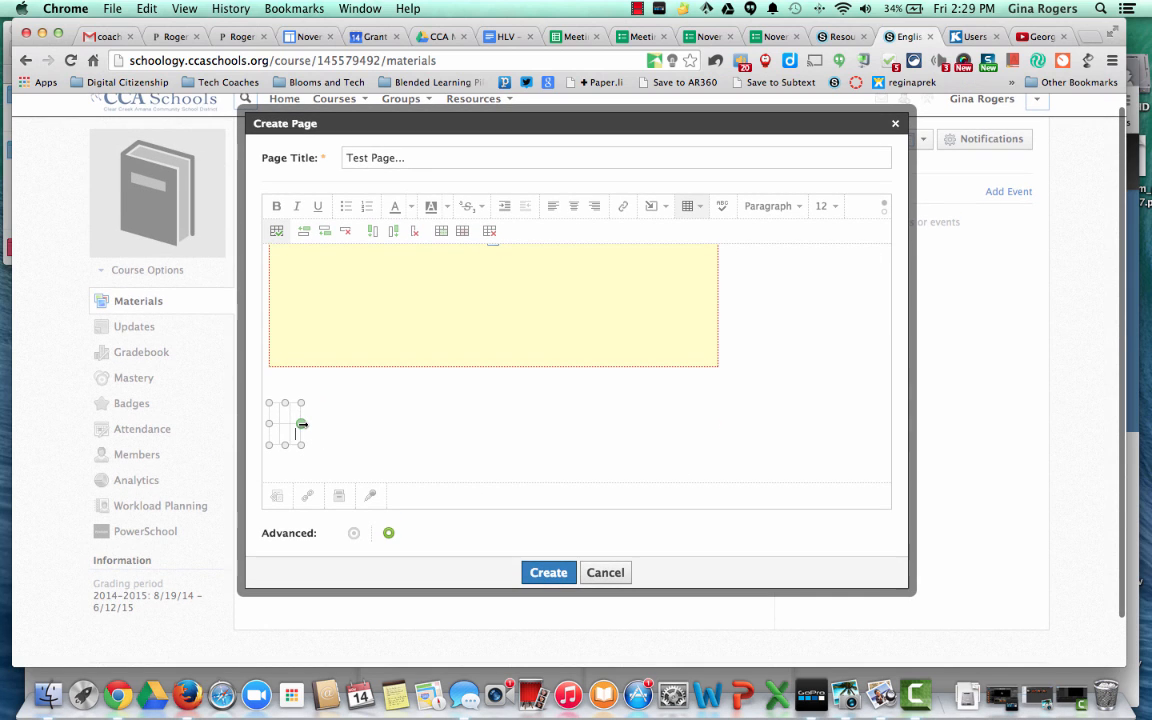
{"action": "left_click_drag", "start_coordinate": [302, 424], "coordinate": [753, 412]}
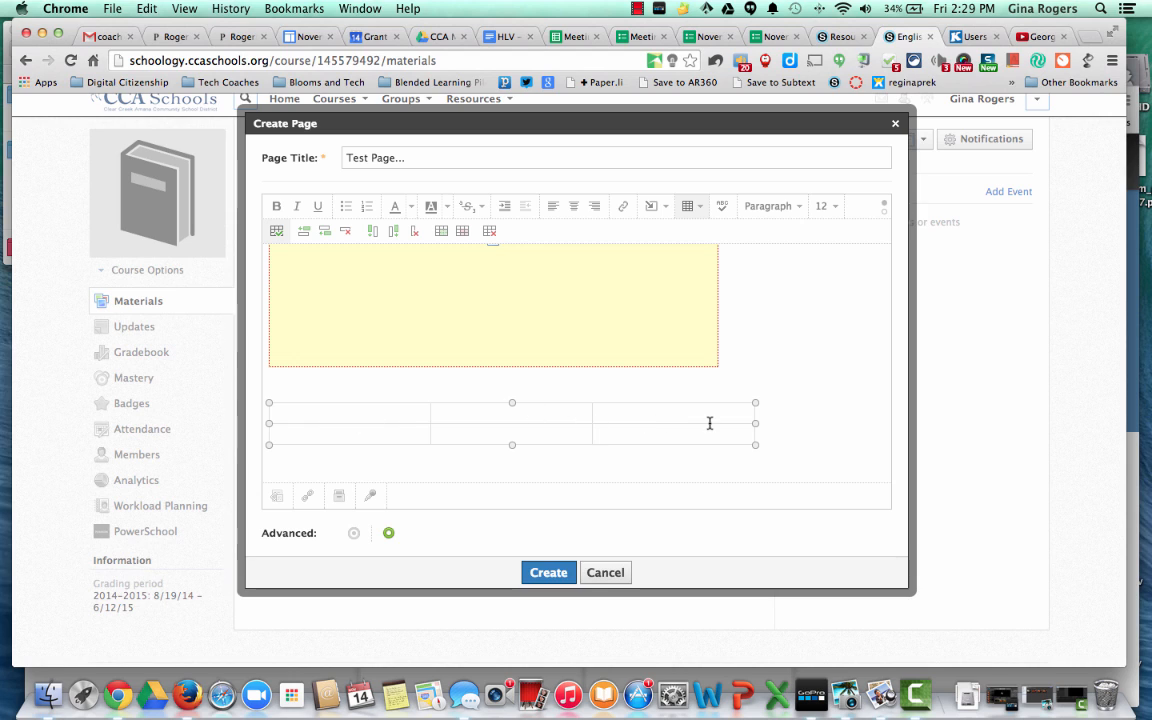
Step: Review the page content and examine the paragraph styles and font sizes the editor offers, without applying any
{"action": "scroll", "coordinate": [798, 359], "scroll_direction": "up", "scroll_amount": 2}
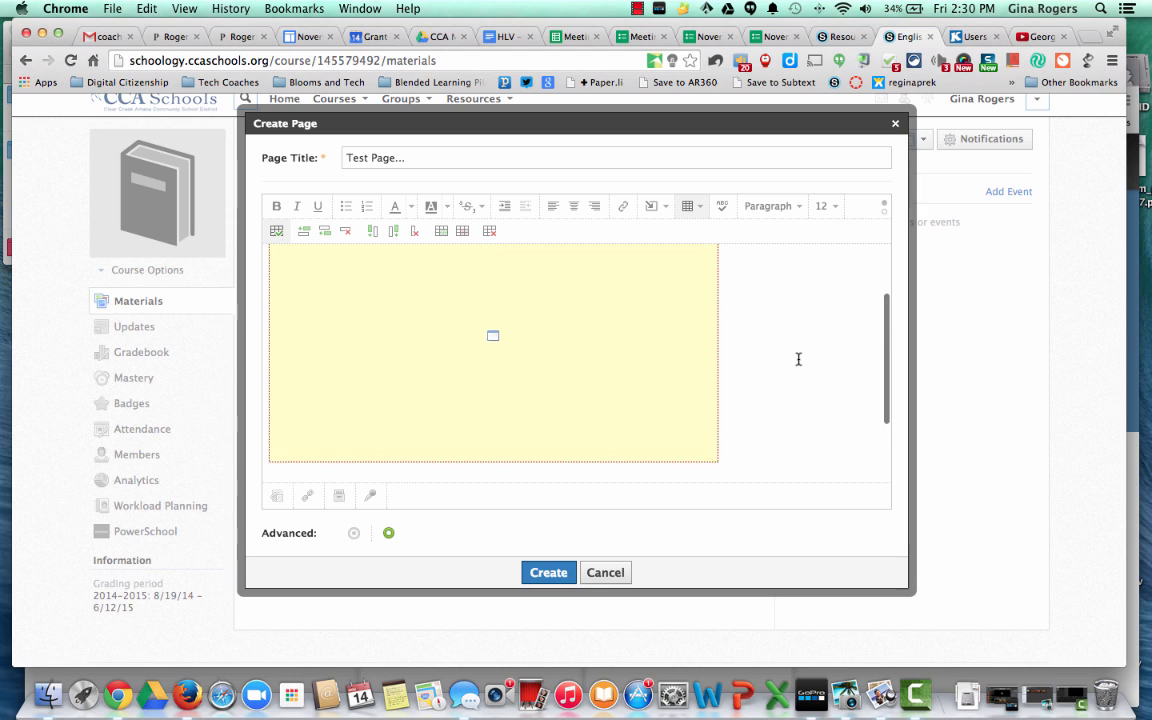
{"action": "scroll", "coordinate": [798, 359], "scroll_direction": "down", "scroll_amount": 2}
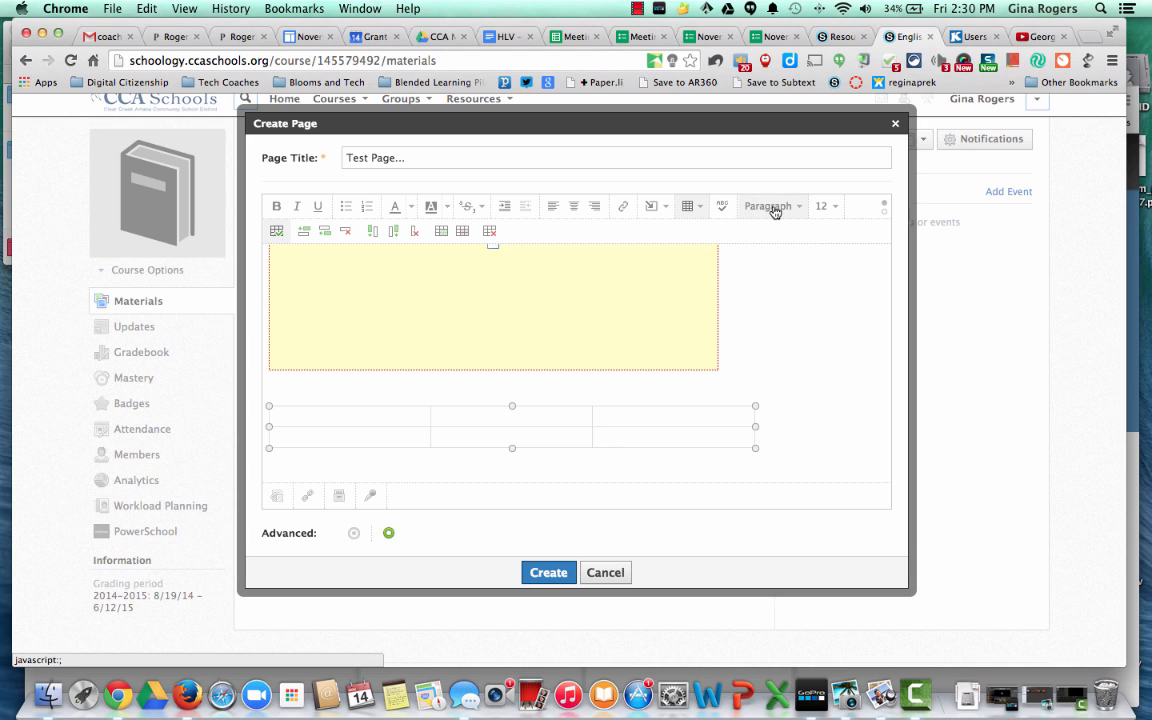
{"action": "scroll", "coordinate": [813, 305], "scroll_direction": "up", "scroll_amount": 1}
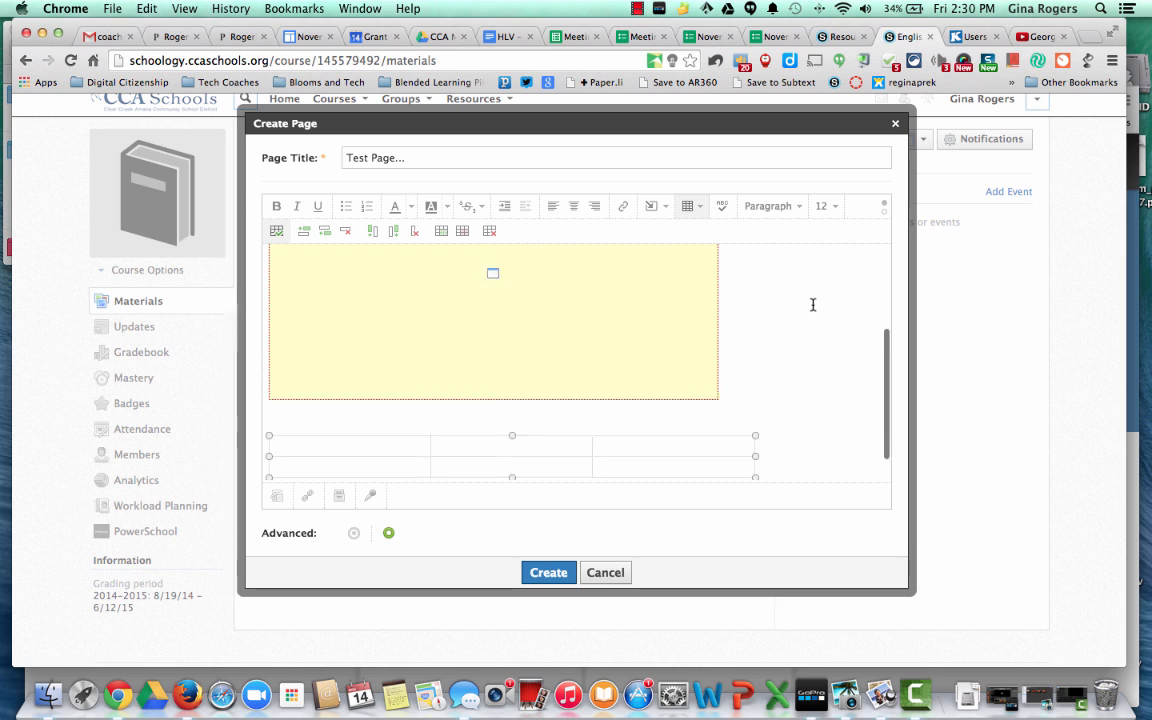
{"action": "scroll", "coordinate": [813, 305], "scroll_direction": "down", "scroll_amount": 1}
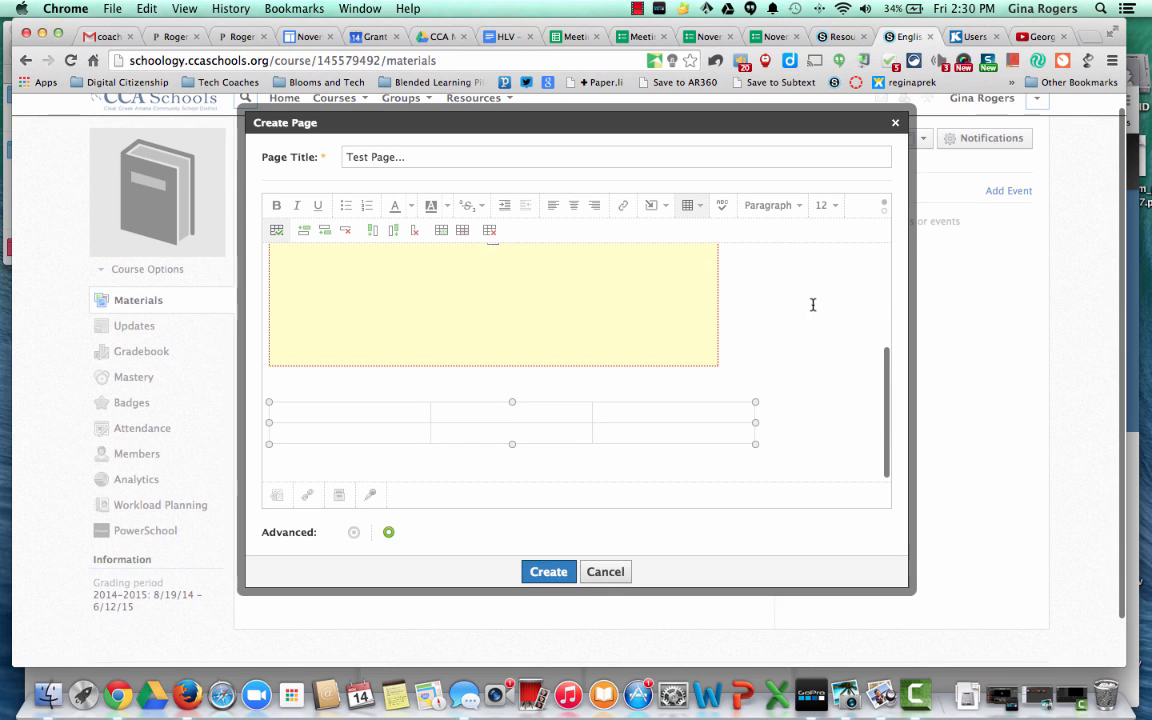
{"action": "left_click", "coordinate": [786, 212]}
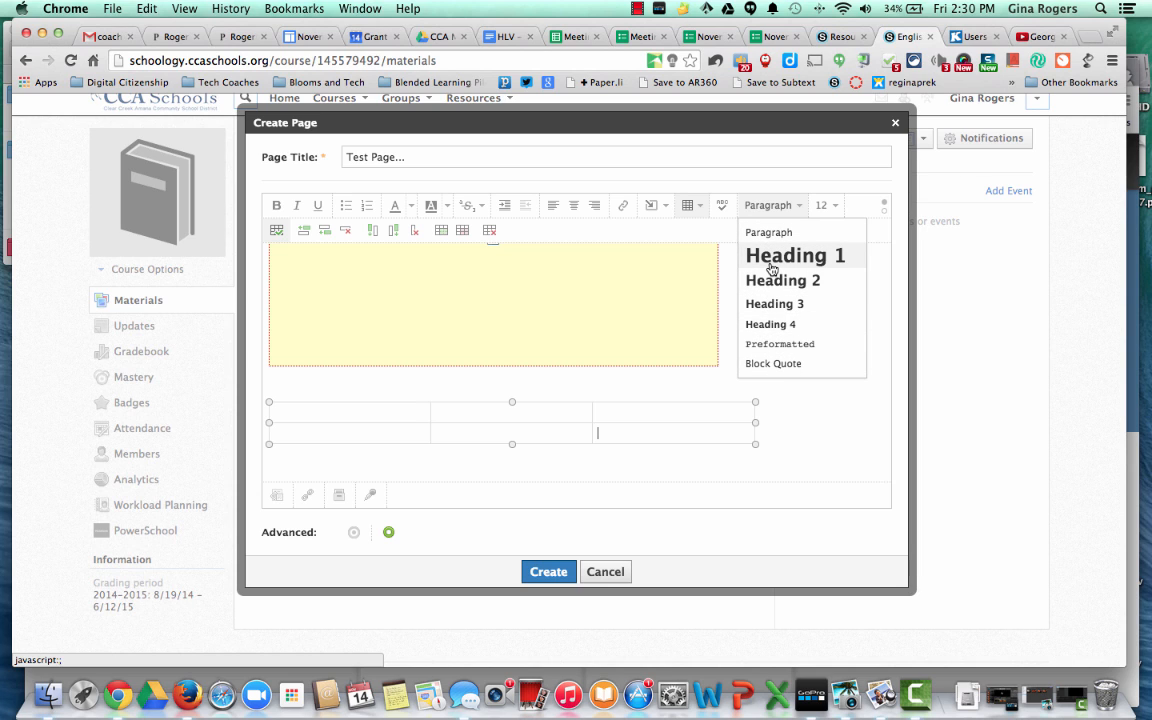
{"action": "left_click", "coordinate": [800, 404]}
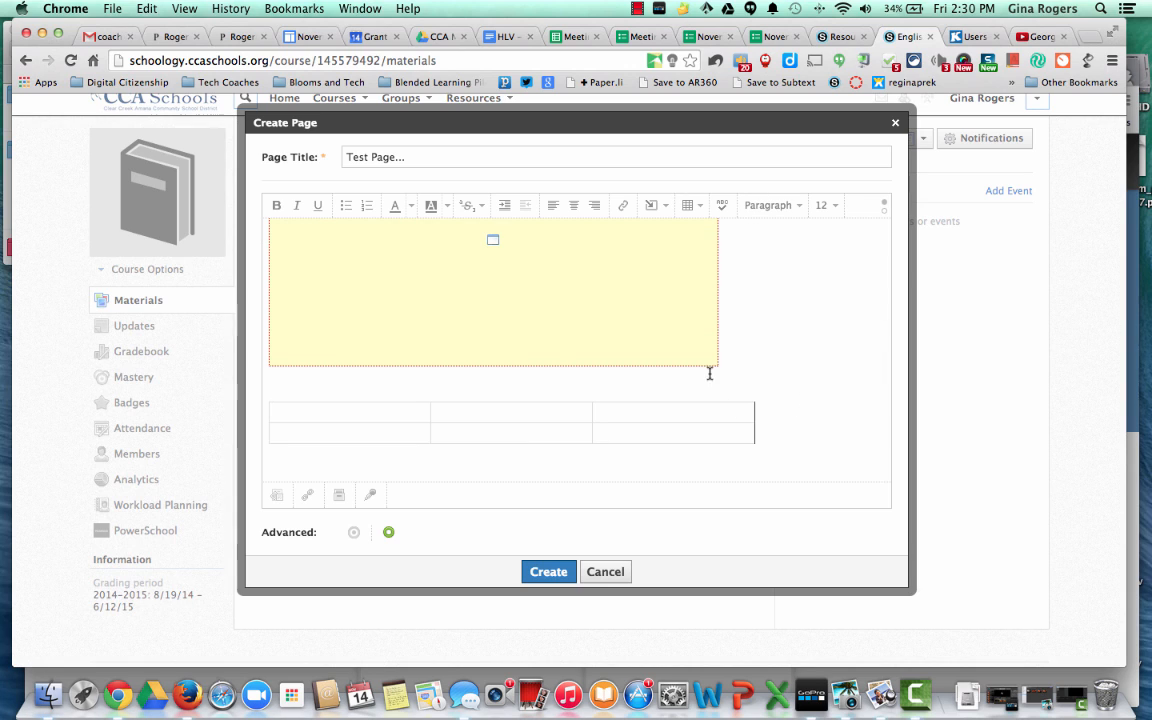
{"action": "left_click", "coordinate": [830, 210]}
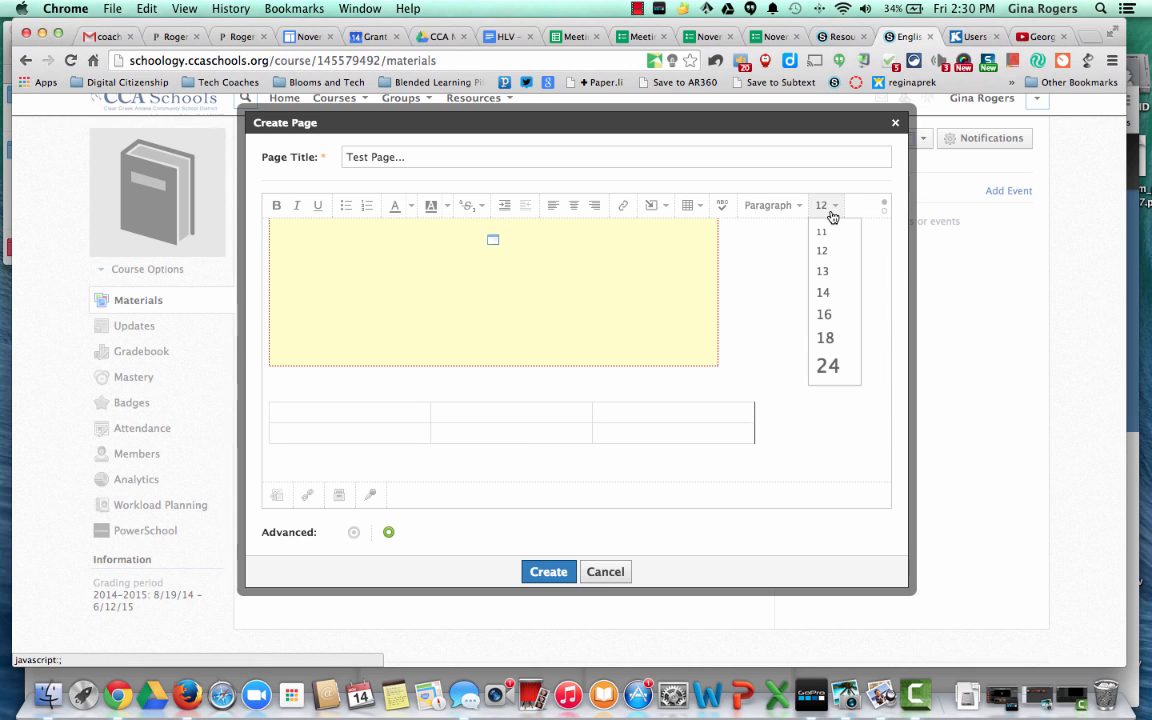
{"action": "left_click", "coordinate": [830, 212]}
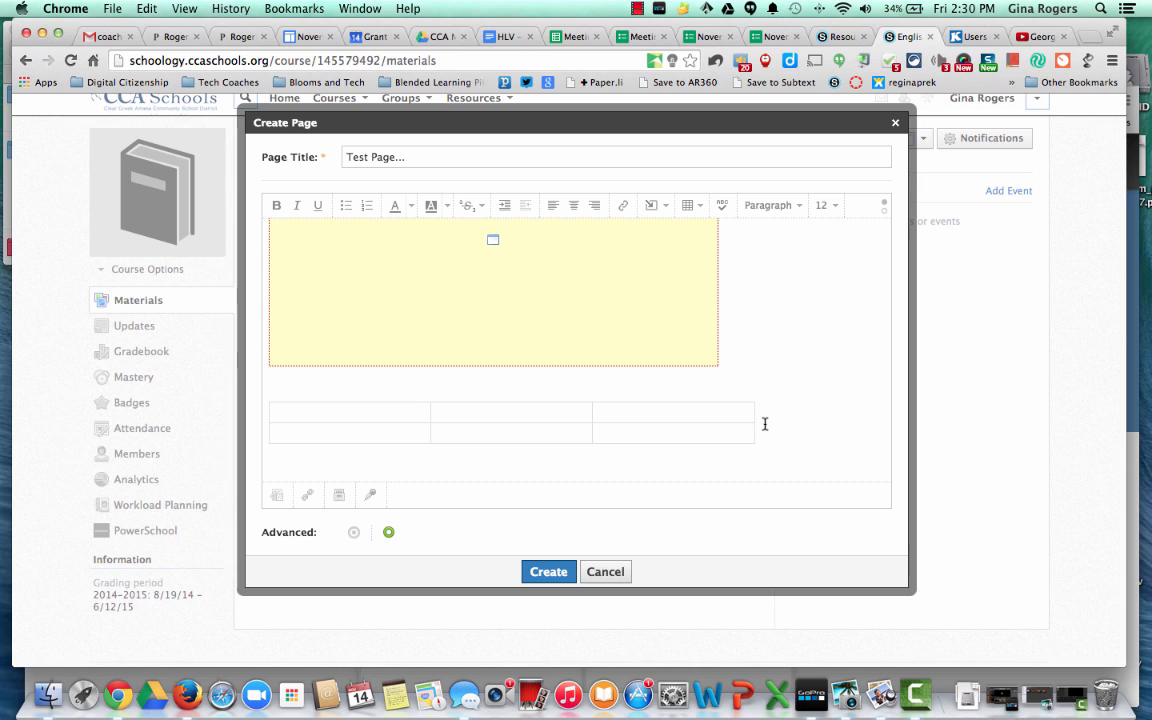
Step: Add the placeholder text "EMBED CODE HERE!" on a new line below the table
{"action": "scroll", "coordinate": [765, 424], "scroll_direction": "up", "scroll_amount": 5}
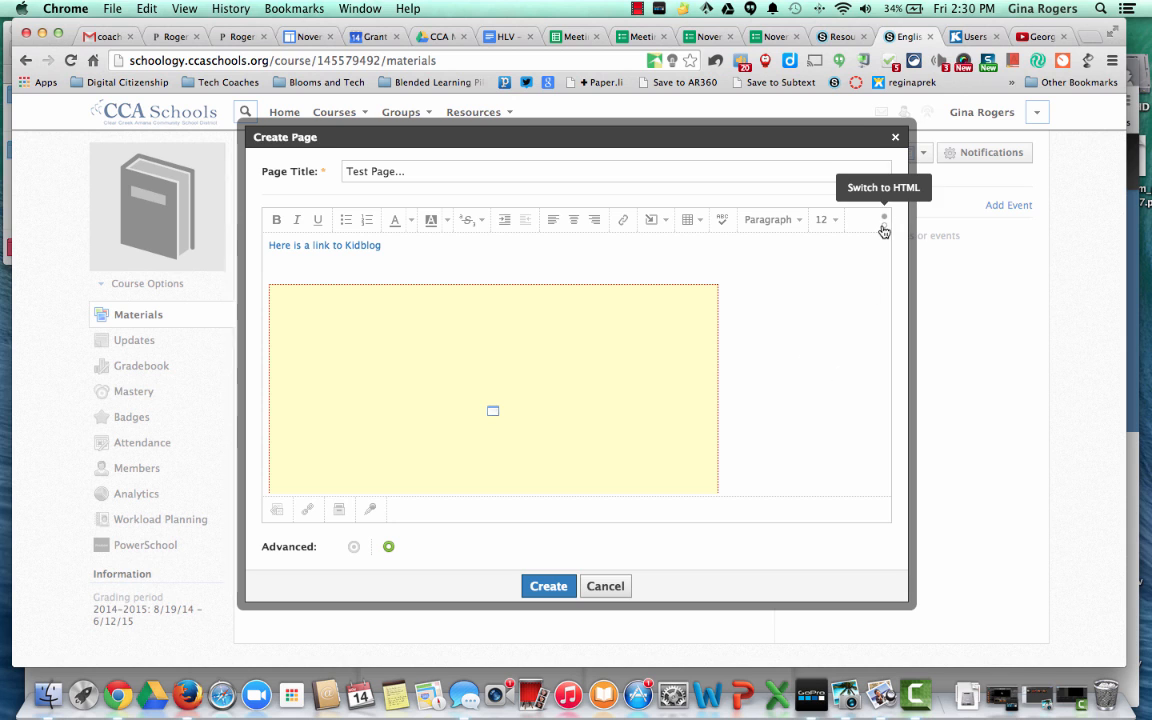
{"action": "scroll", "coordinate": [833, 386], "scroll_direction": "down", "scroll_amount": 5}
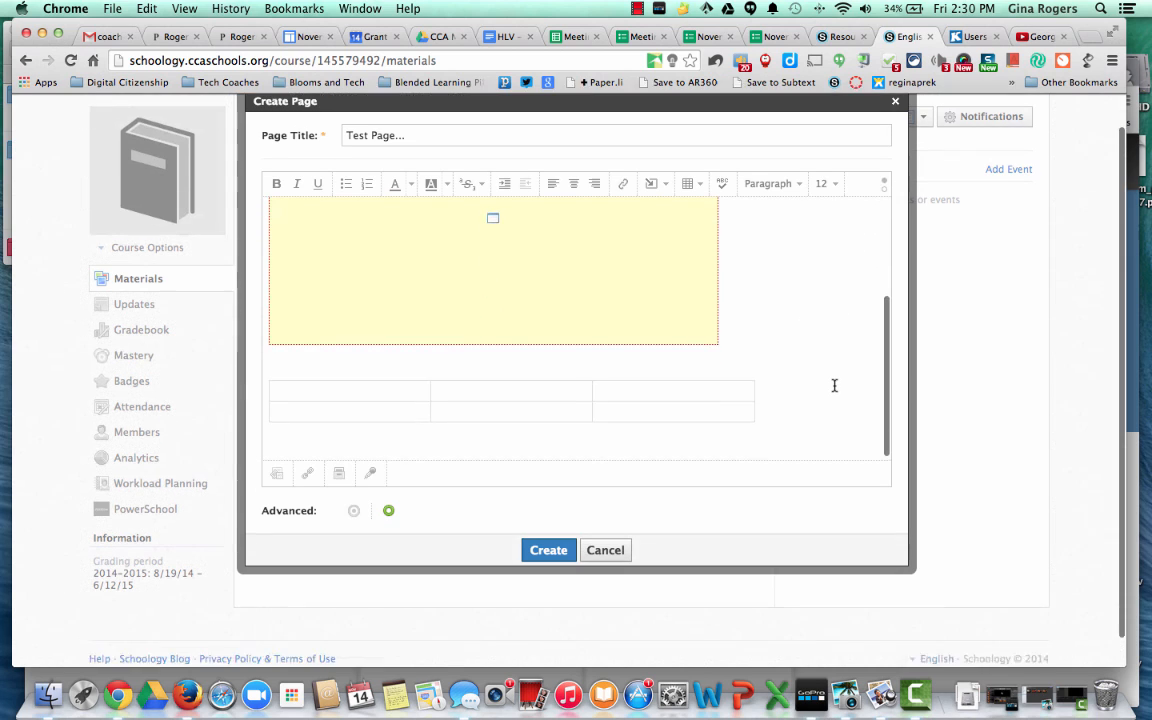
{"action": "left_click", "coordinate": [537, 417]}
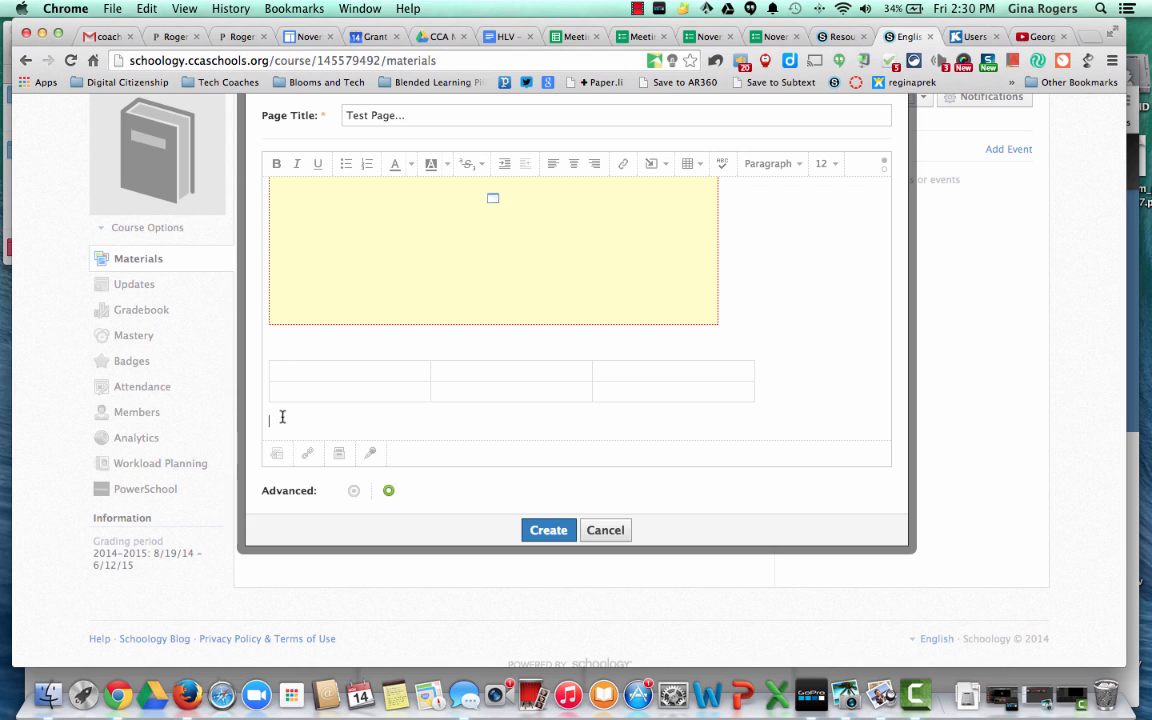
{"action": "key", "text": "Return"}
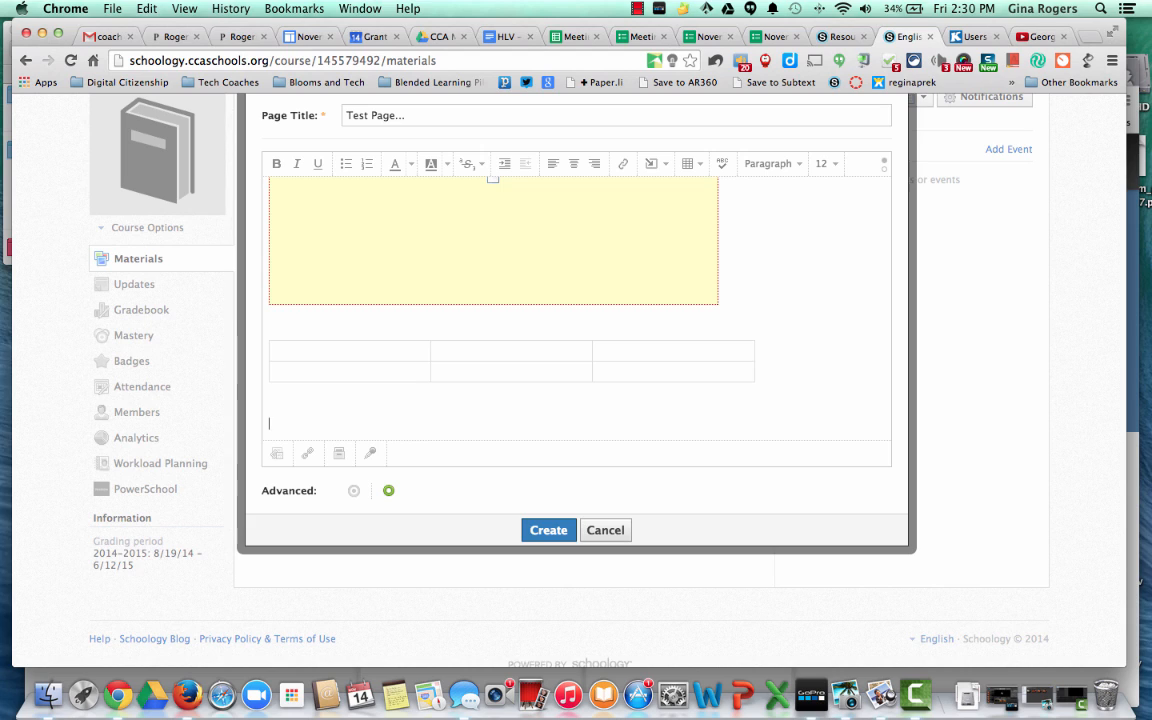
{"action": "type", "text": "EMBED COD"}
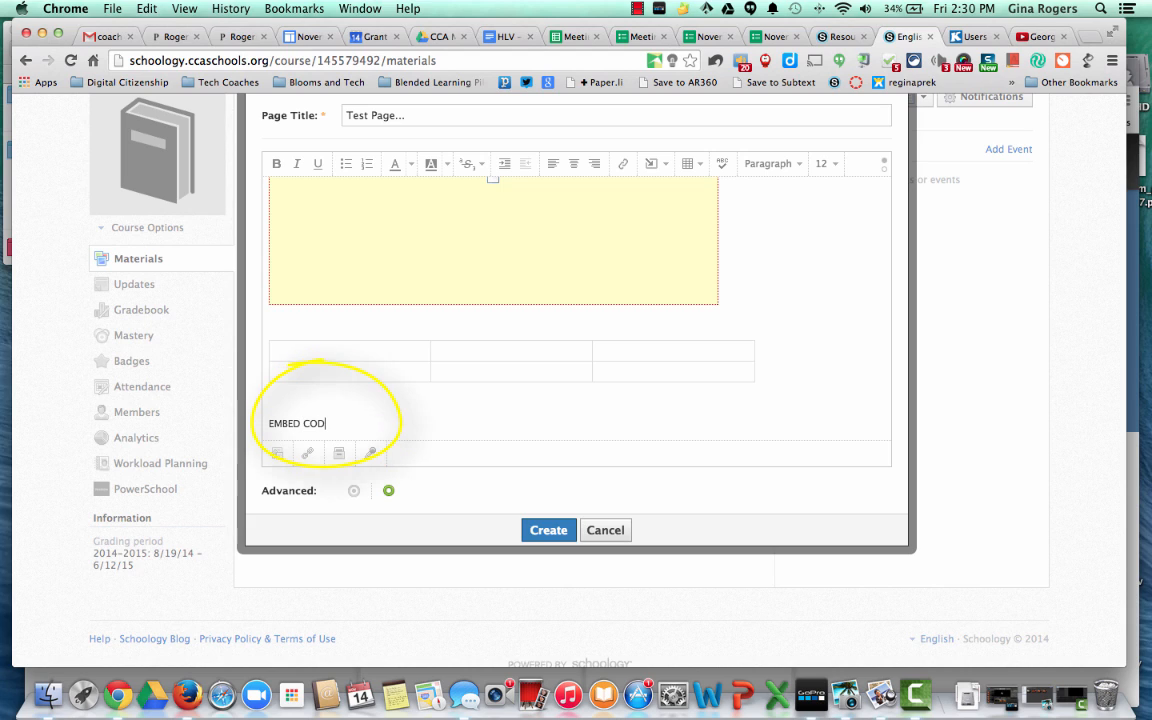
{"action": "type", "text": "E HERE!"}
Step: Switch the page editor to HTML mode and locate the "EMBED CODE HERE!" placeholder in the source code
{"action": "scroll", "coordinate": [762, 328], "scroll_direction": "down", "scroll_amount": 2}
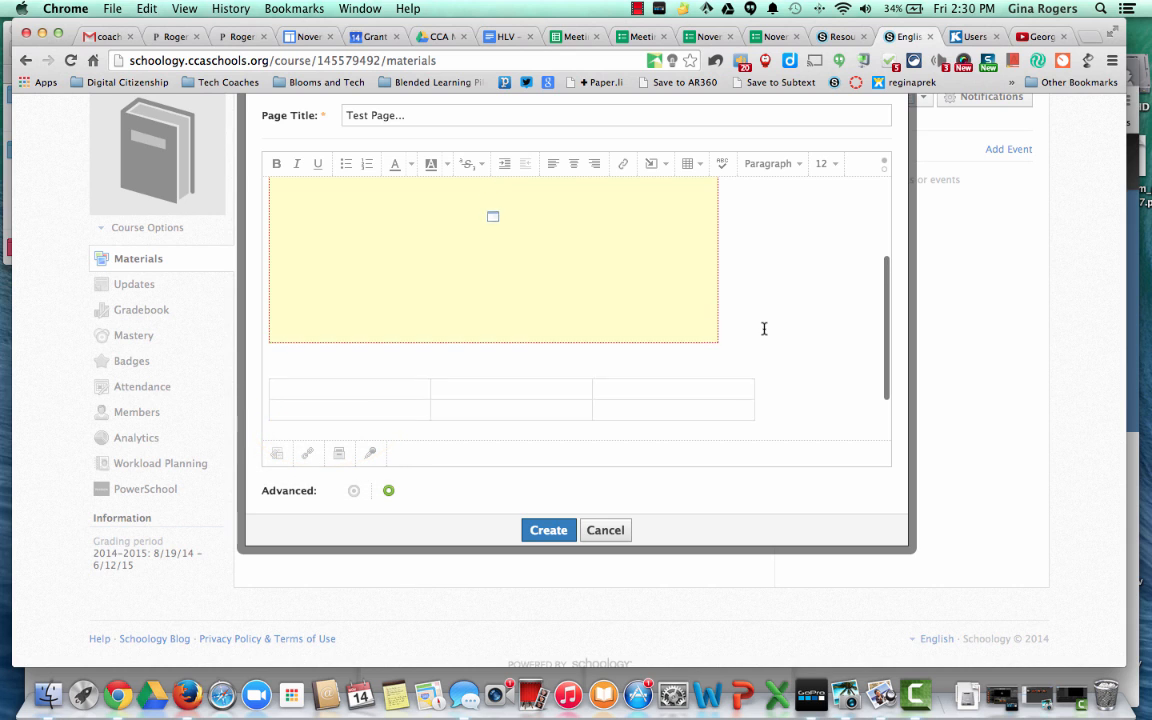
{"action": "scroll", "coordinate": [764, 328], "scroll_direction": "down", "scroll_amount": 1}
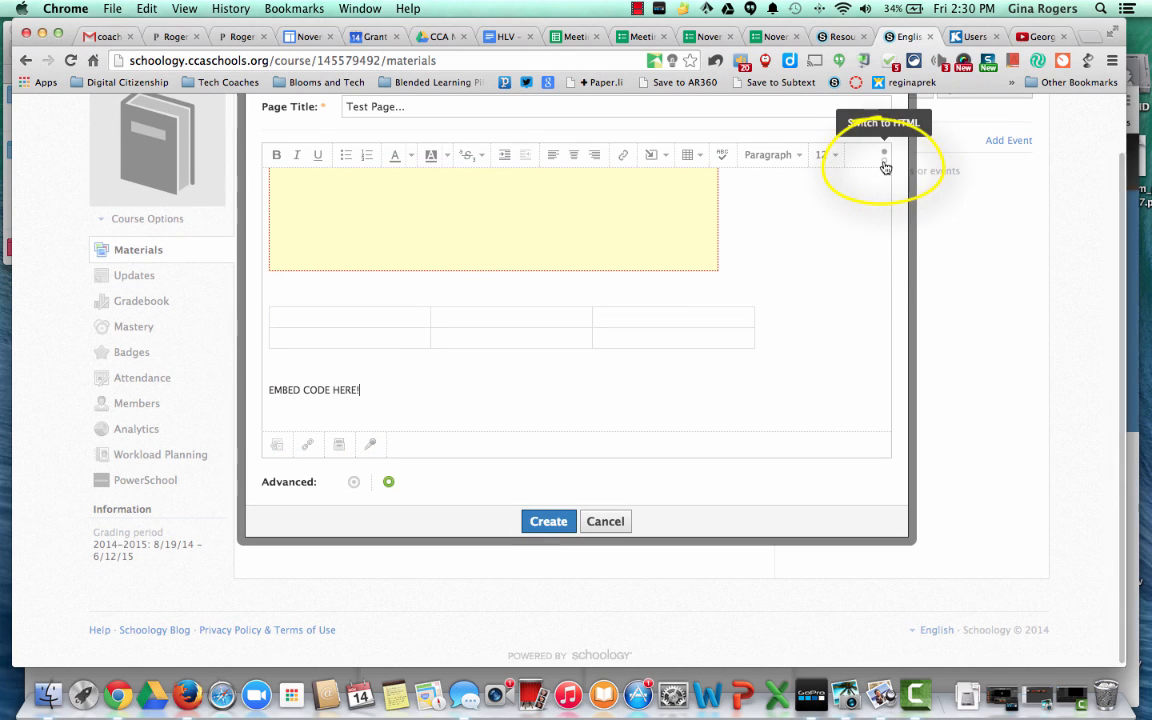
{"action": "left_click", "coordinate": [885, 163]}
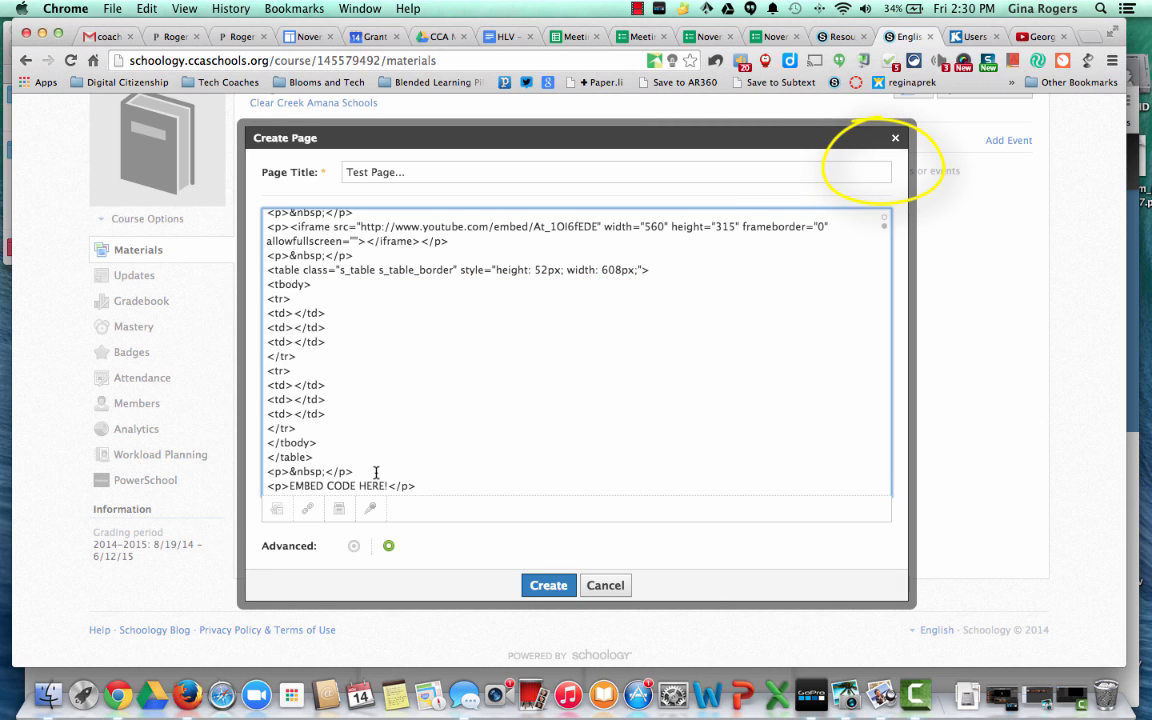
{"action": "scroll", "coordinate": [370, 319], "scroll_direction": "up", "scroll_amount": 3}
{"action": "scroll", "coordinate": [370, 319], "scroll_direction": "down", "scroll_amount": 2}
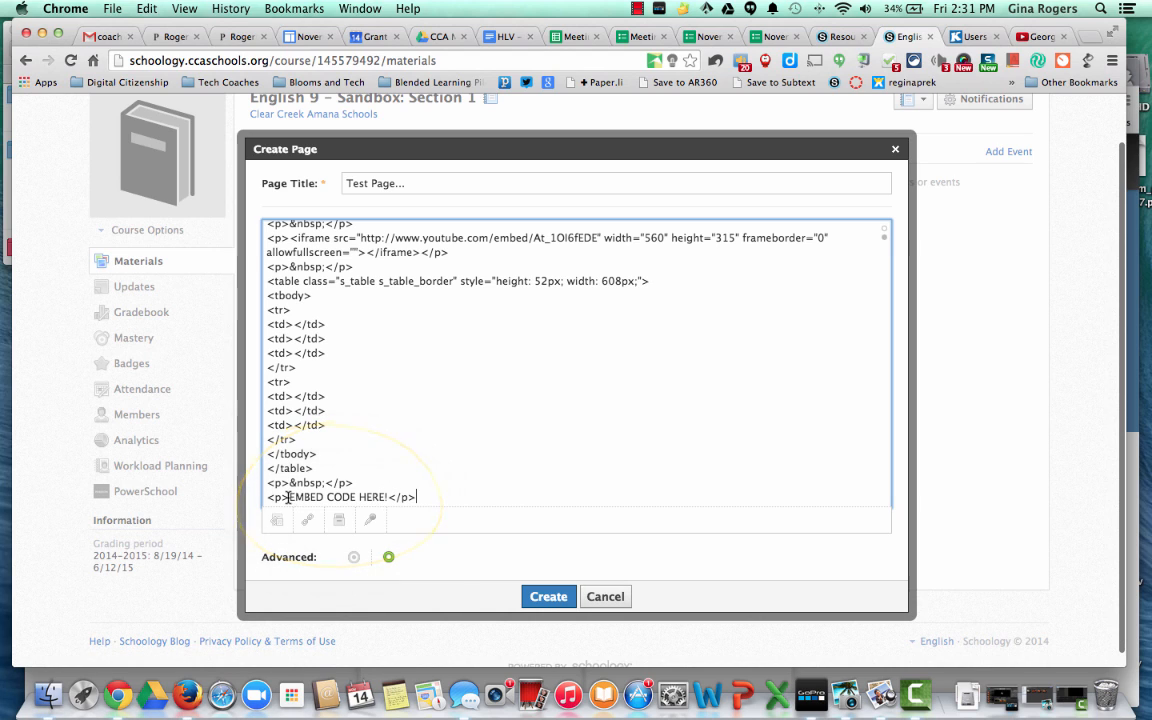
{"action": "scroll", "coordinate": [463, 347], "scroll_direction": "up", "scroll_amount": 2}
{"action": "scroll", "coordinate": [463, 347], "scroll_direction": "down", "scroll_amount": 3}
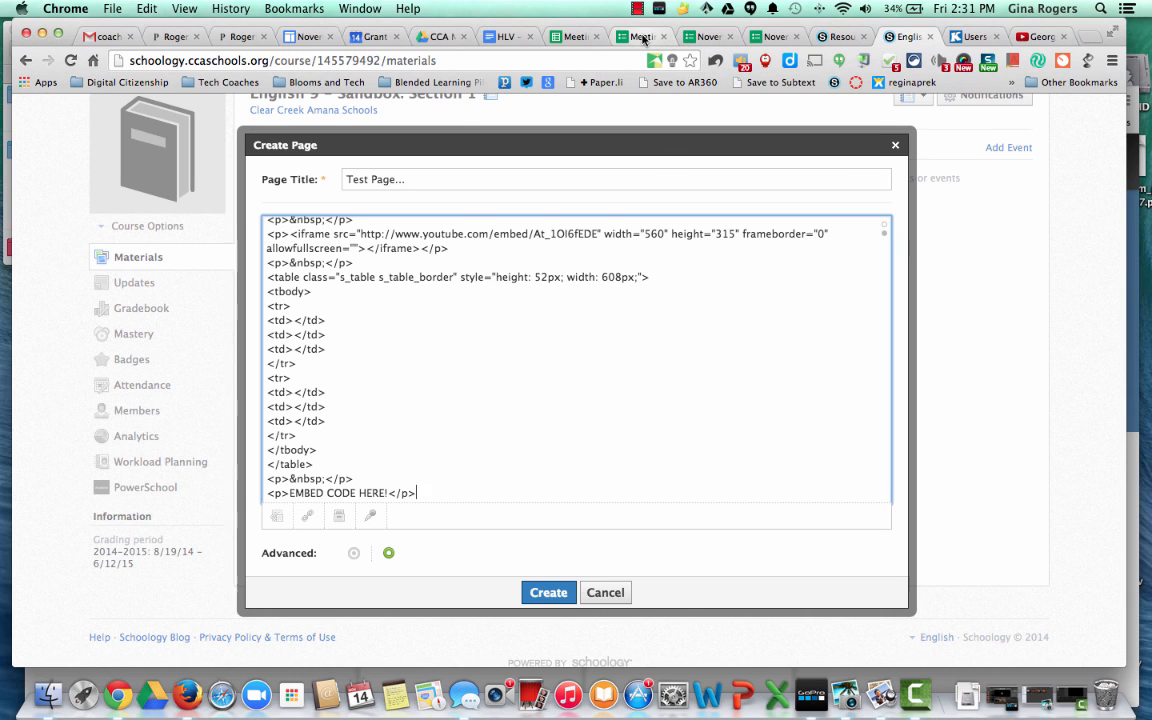
Step: Copy the embed code of the Google form "Meeting Attendance 11/18/2014" from its browser tab and return to the Schoology page editor
{"action": "left_click", "coordinate": [641, 37]}
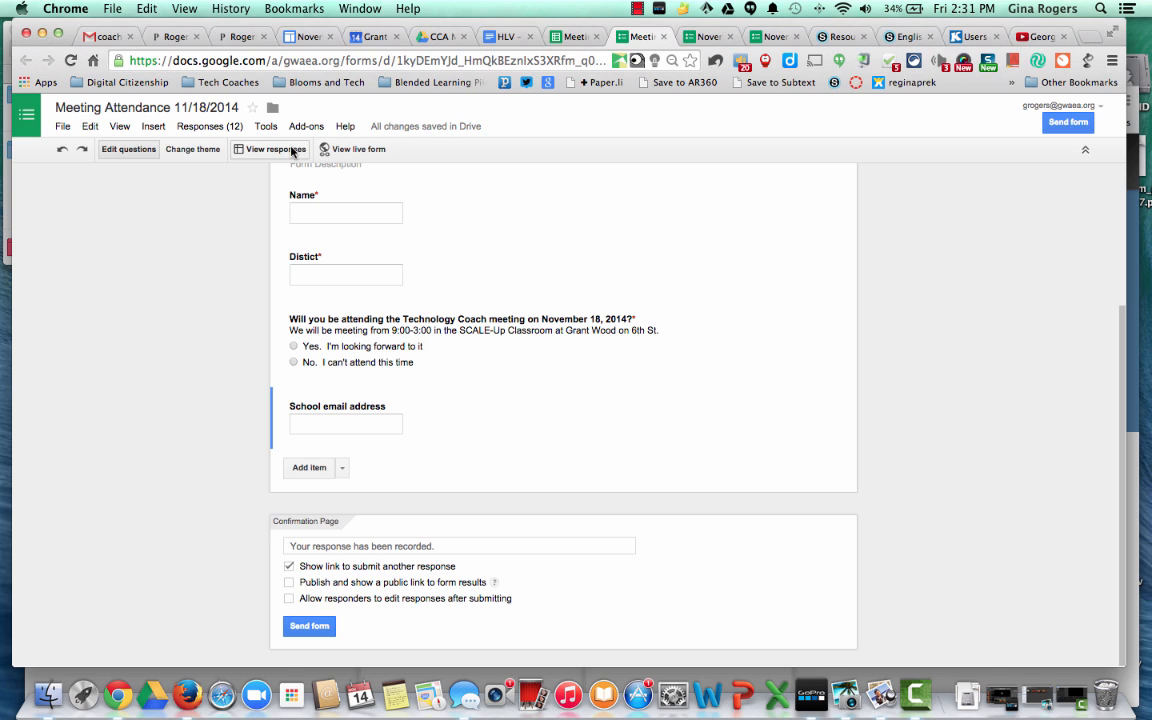
{"action": "left_click", "coordinate": [1068, 122]}
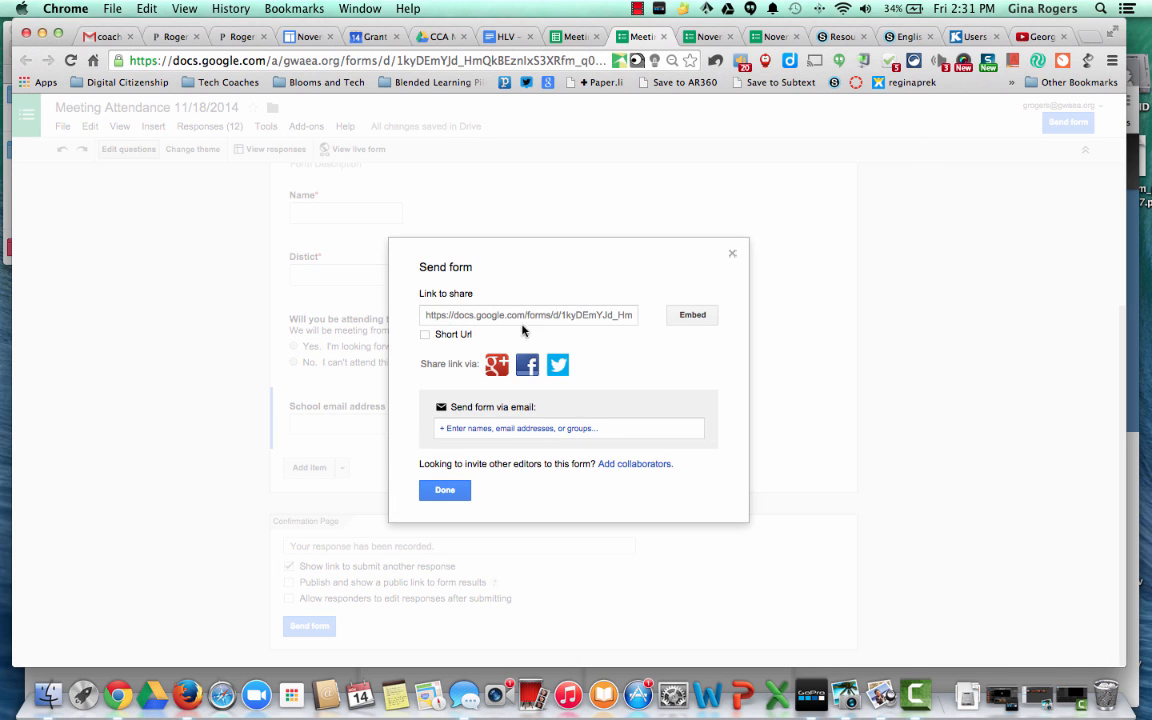
{"action": "left_click", "coordinate": [683, 316]}
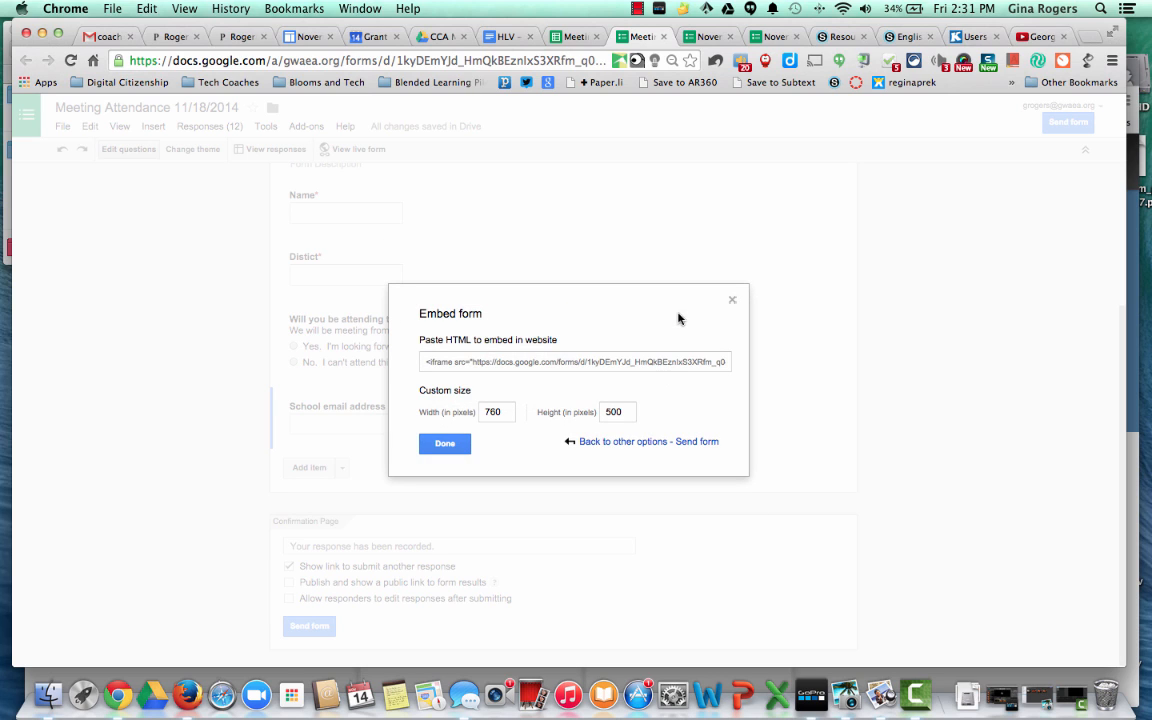
{"action": "left_click", "coordinate": [646, 362]}
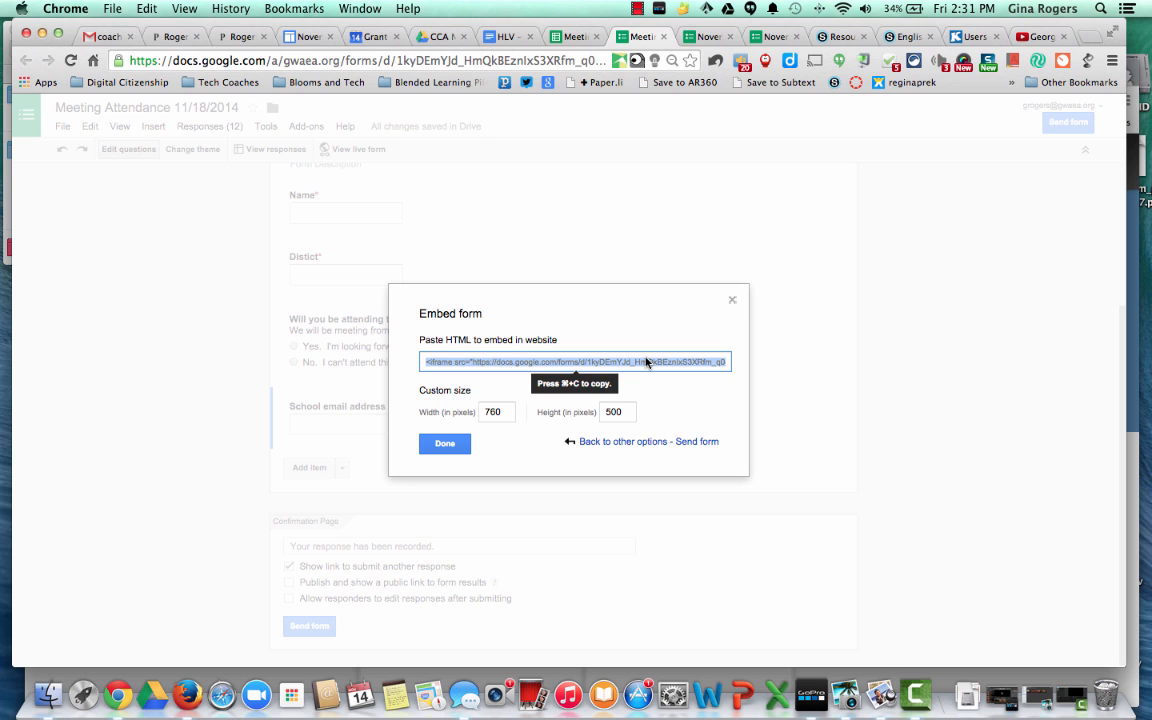
{"action": "left_click", "coordinate": [444, 443]}
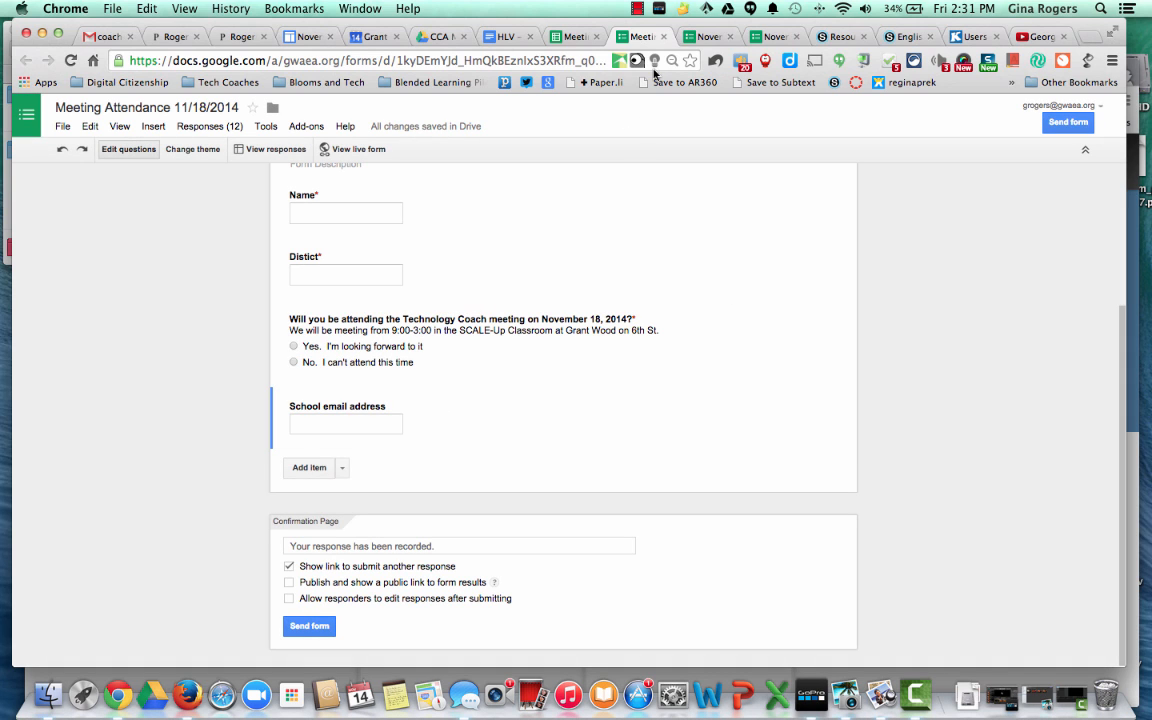
{"action": "left_click", "coordinate": [841, 37]}
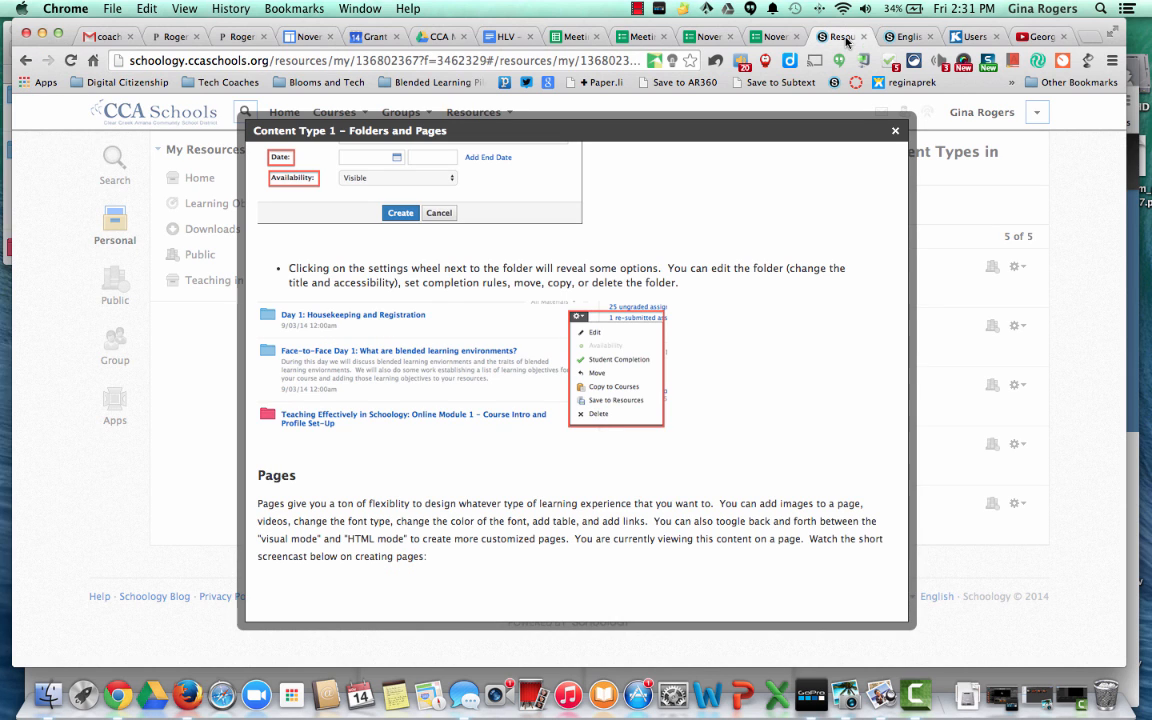
{"action": "left_click", "coordinate": [904, 37]}
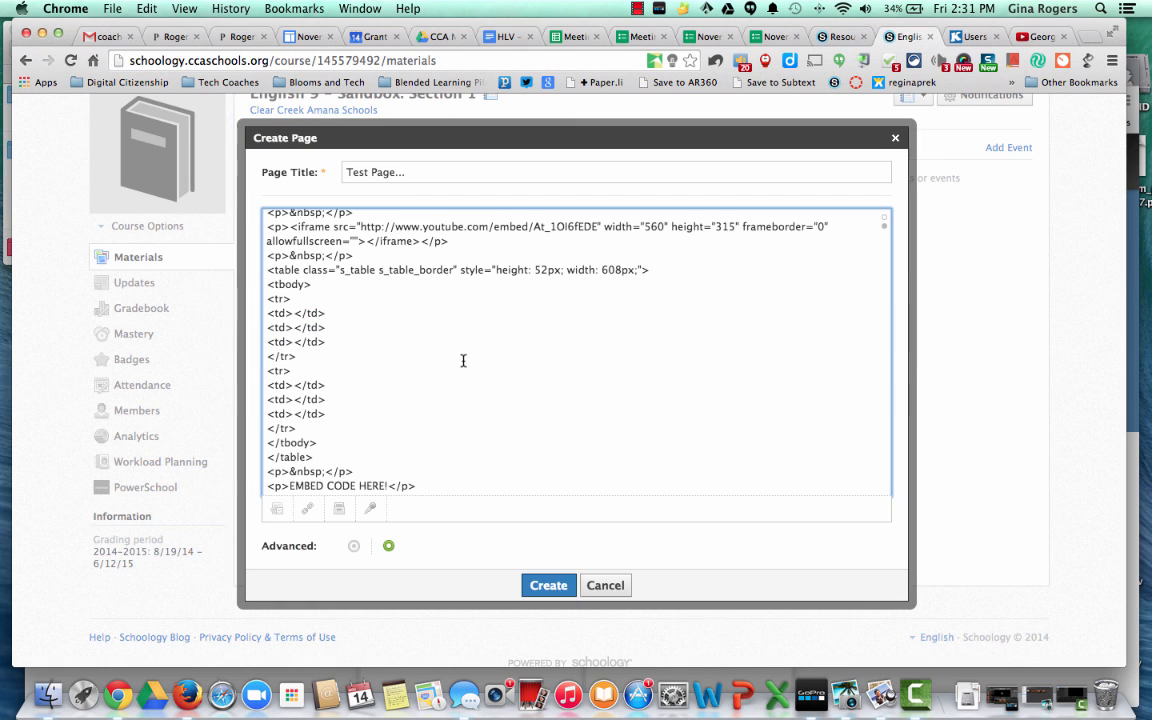
Step: Replace the "EMBED CODE HERE!" placeholder with the copied Google form embed code, return to the visual editor and check the form's placement below the table
{"action": "left_click_drag", "start_coordinate": [388, 485], "coordinate": [295, 487]}
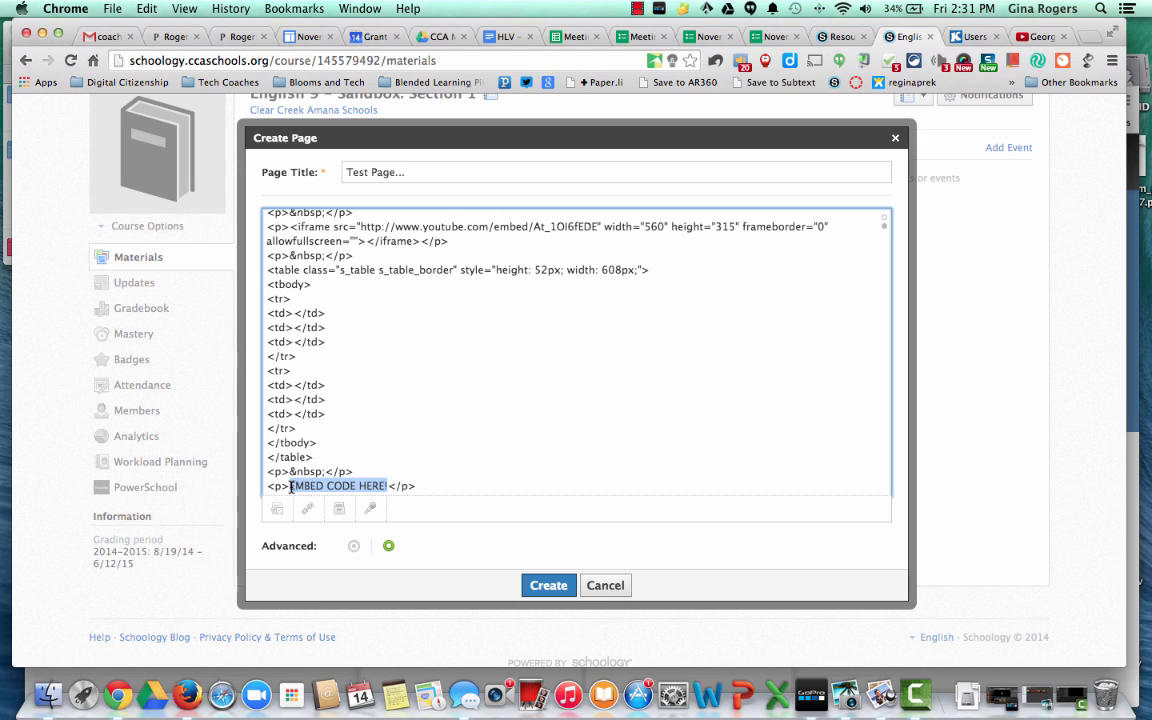
{"action": "type", "text": "<iframe src=\"https://docs.google.com/forms/d/1kyDEmYJd_HmQkBEznlxS3XRfm_q04lagvodvh4QU3co/viewform?embedded=true\" width=\"760\" height=\"500\" frameborder=\"0\" marginheight=\"0\" marginwidth=\"0\">Loading...</iframe>"}
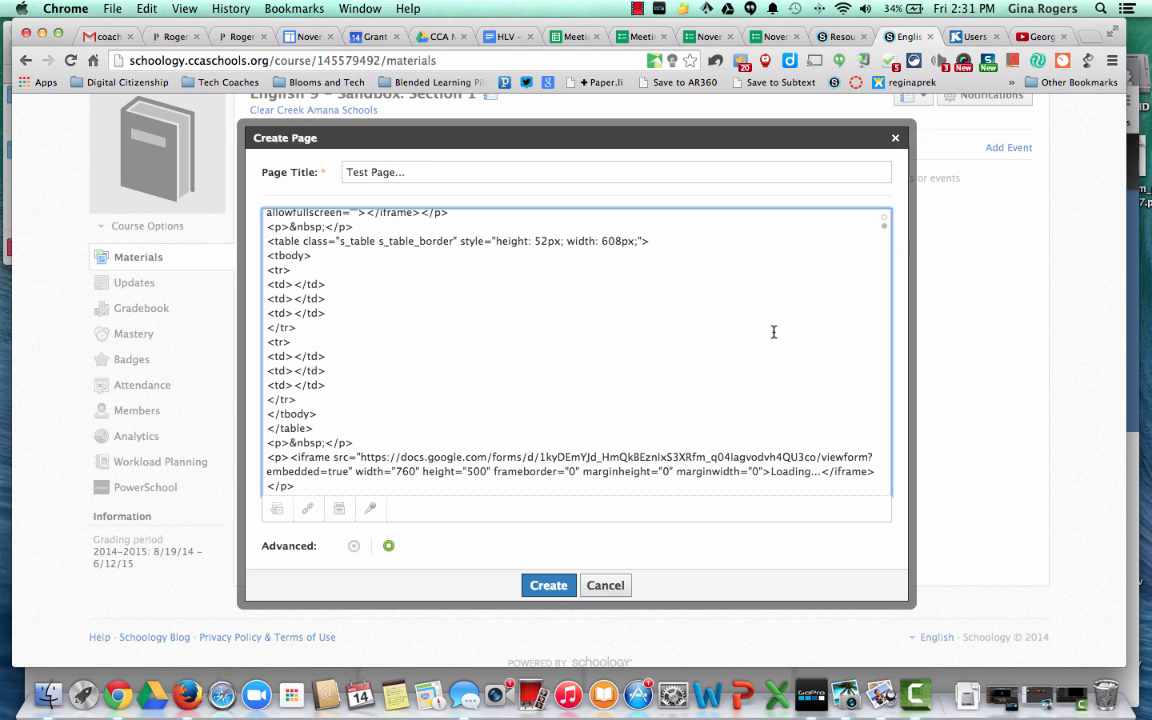
{"action": "left_click", "coordinate": [885, 222]}
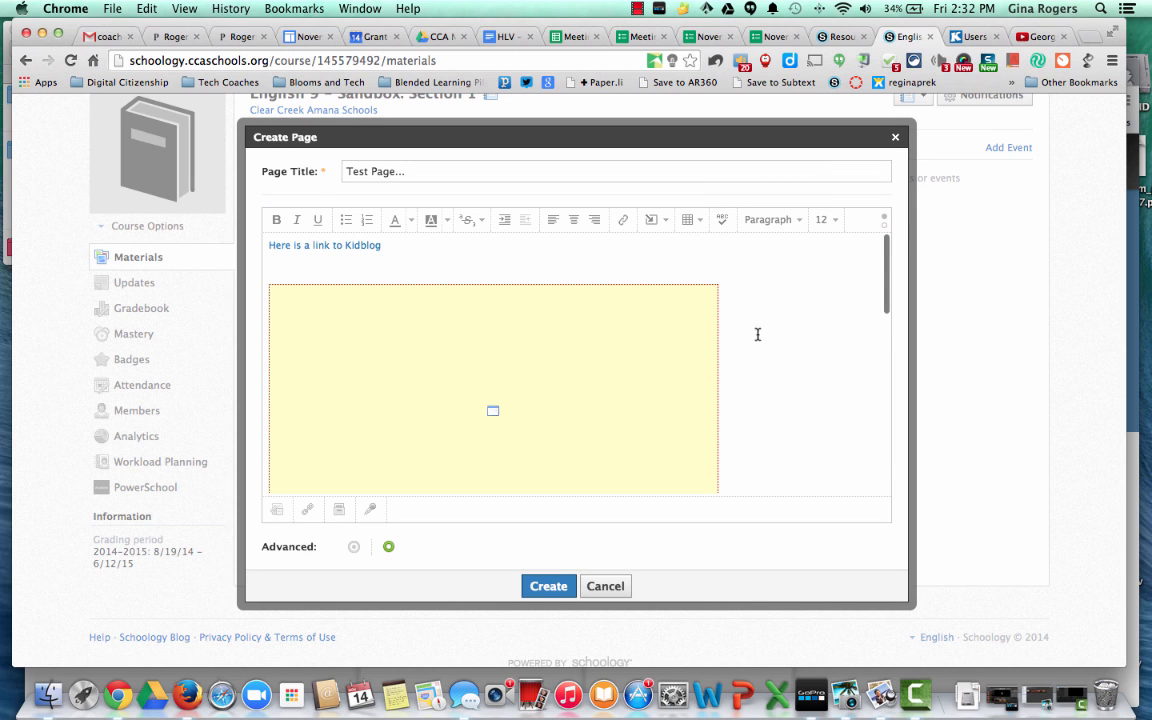
{"action": "scroll", "coordinate": [758, 358], "scroll_direction": "down", "scroll_amount": 2}
{"action": "scroll", "coordinate": [758, 358], "scroll_direction": "down", "scroll_amount": 2}
{"action": "scroll", "coordinate": [758, 358], "scroll_direction": "up", "scroll_amount": 5}
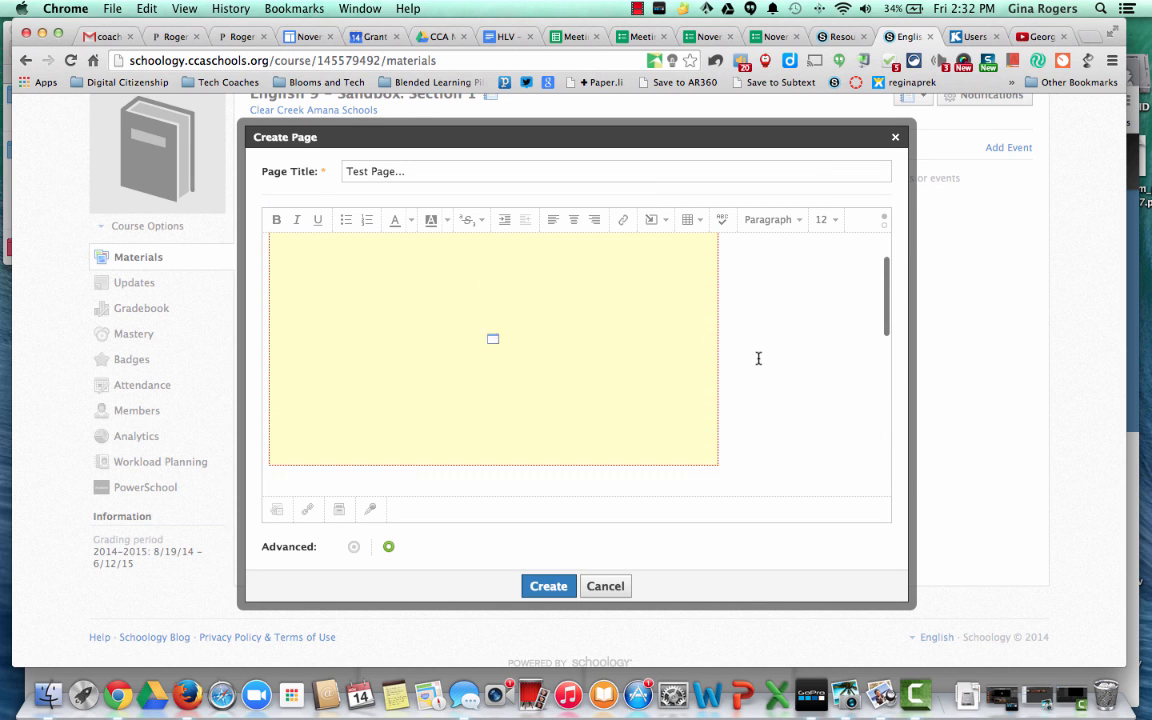
{"action": "scroll", "coordinate": [758, 358], "scroll_direction": "down", "scroll_amount": 3}
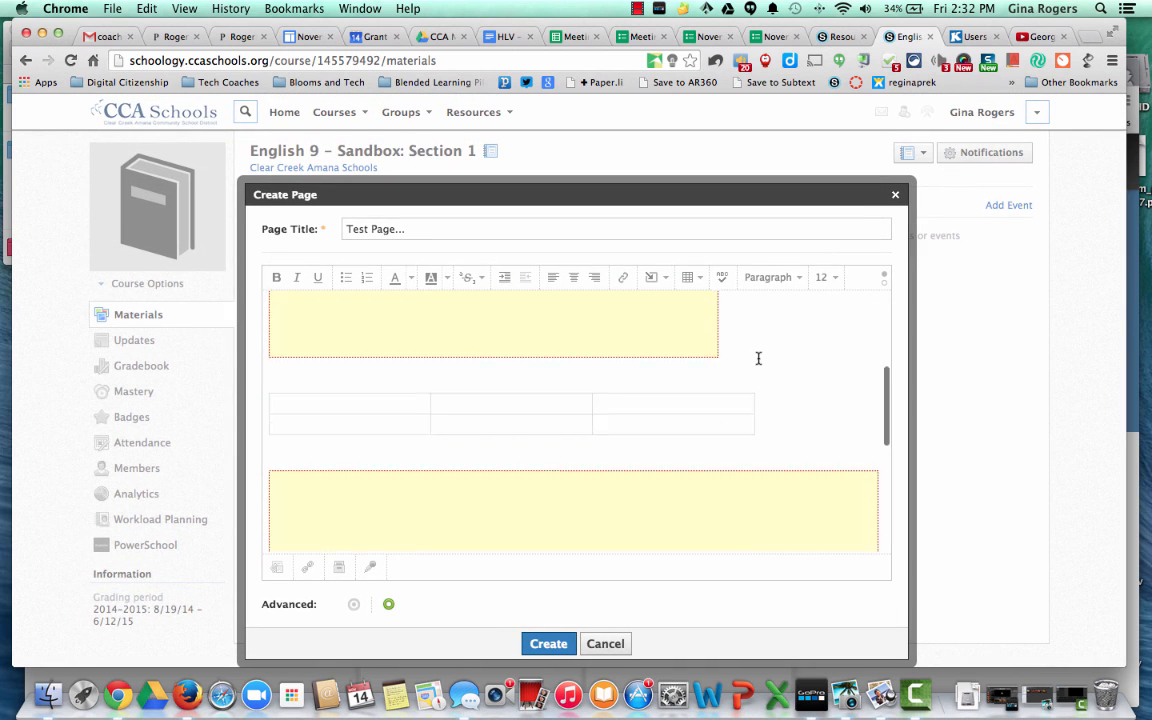
{"action": "scroll", "coordinate": [830, 396], "scroll_direction": "down", "scroll_amount": 3}
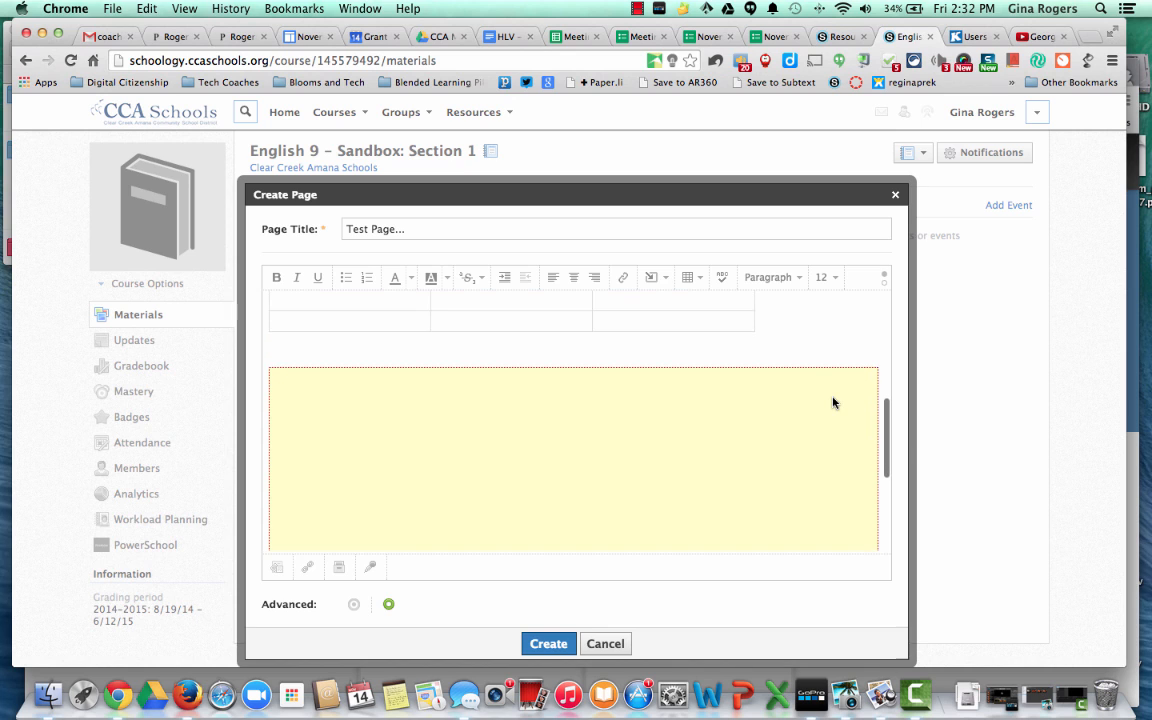
{"action": "scroll", "coordinate": [833, 402], "scroll_direction": "down", "scroll_amount": 3}
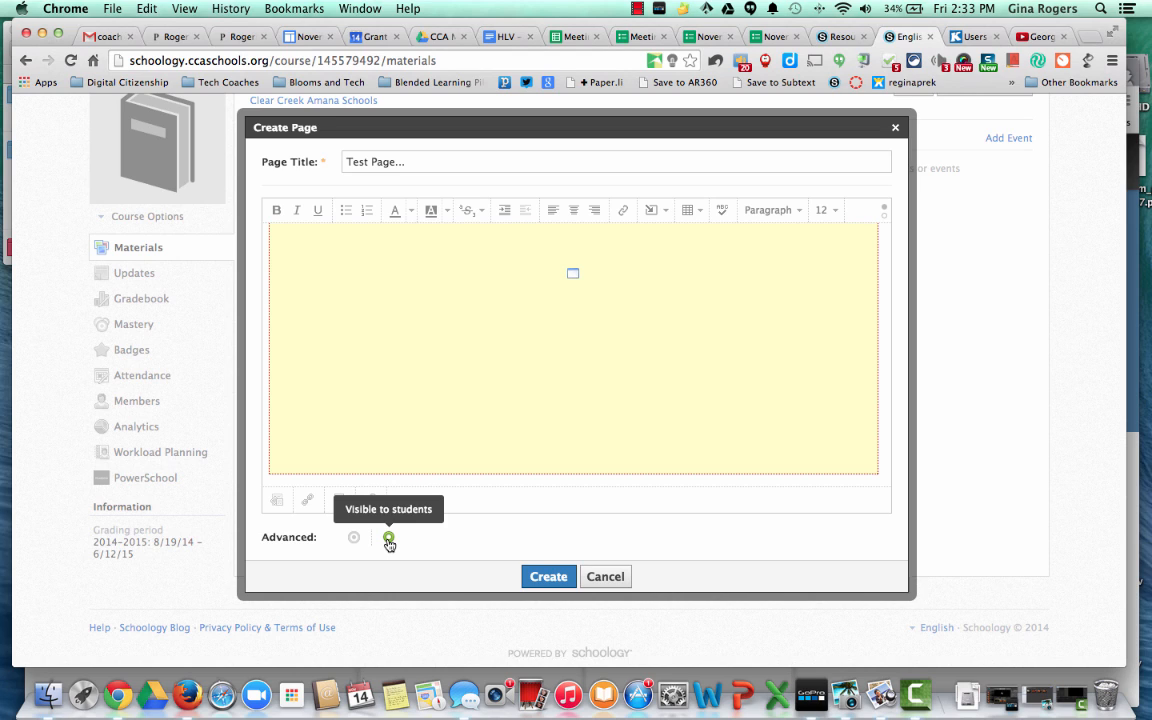
Step: Toggle the page's student visibility off and back on, and create the page in the course materials
{"action": "left_click", "coordinate": [389, 539]}
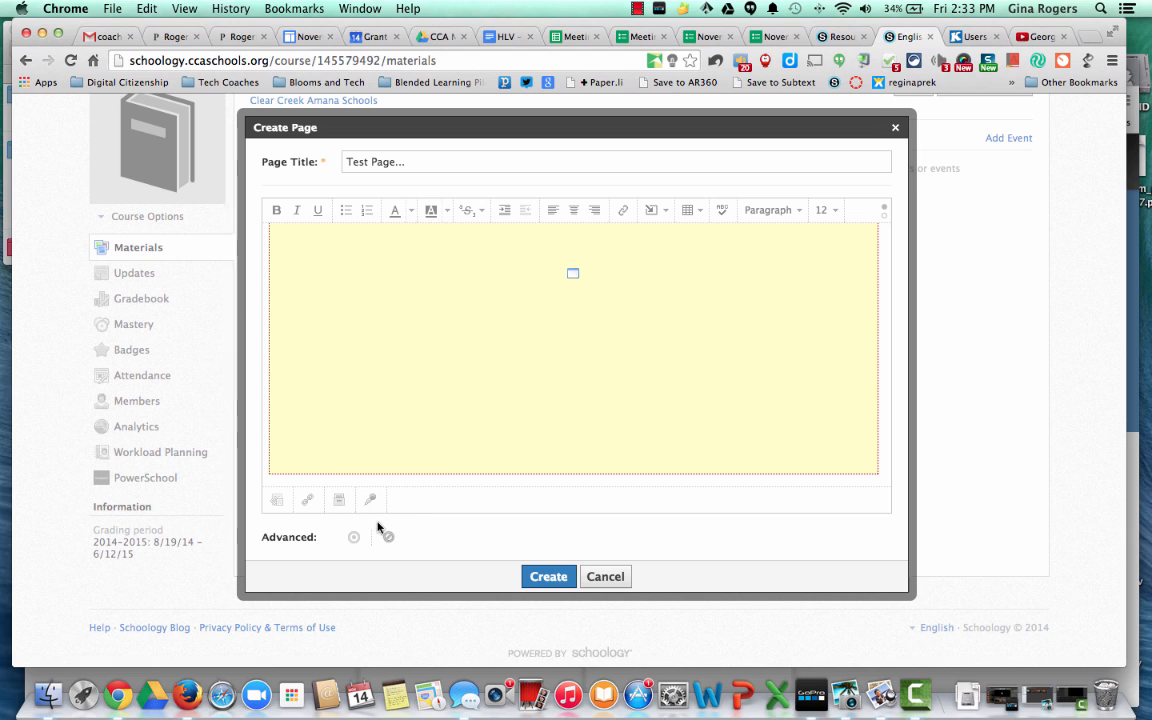
{"action": "left_click", "coordinate": [390, 540]}
{"action": "left_click", "coordinate": [545, 580]}
{"action": "left_click", "coordinate": [549, 577]}
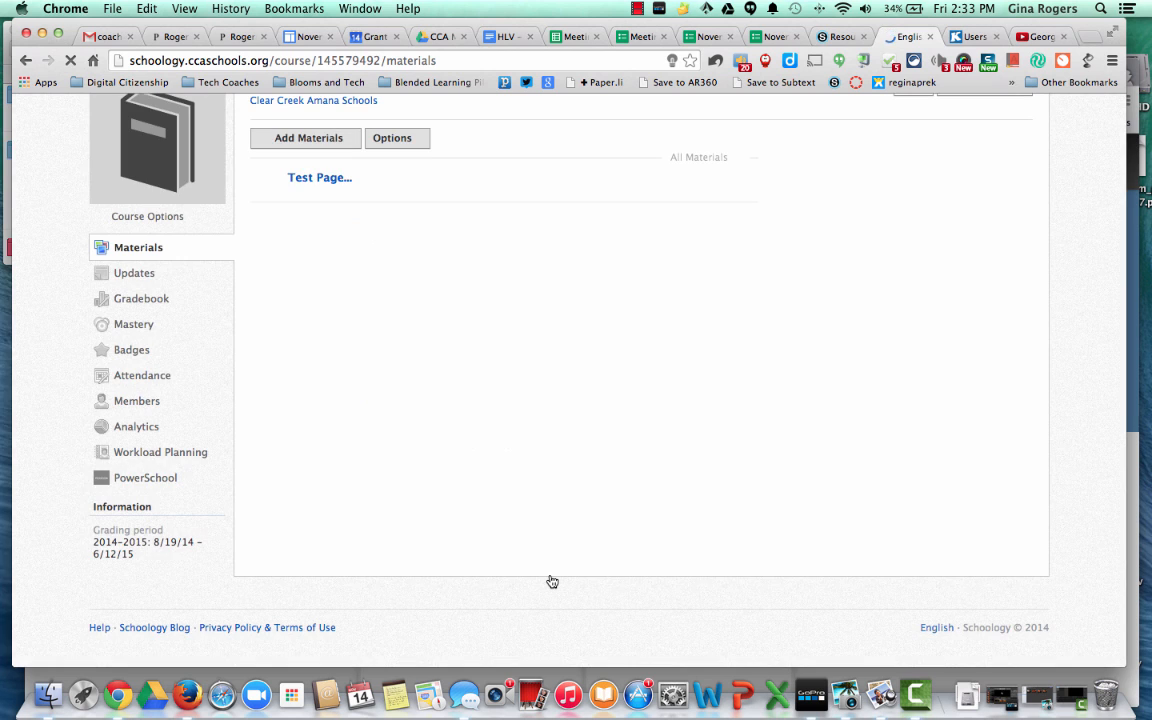
{"action": "scroll", "coordinate": [540, 391], "scroll_direction": "up", "scroll_amount": 2}
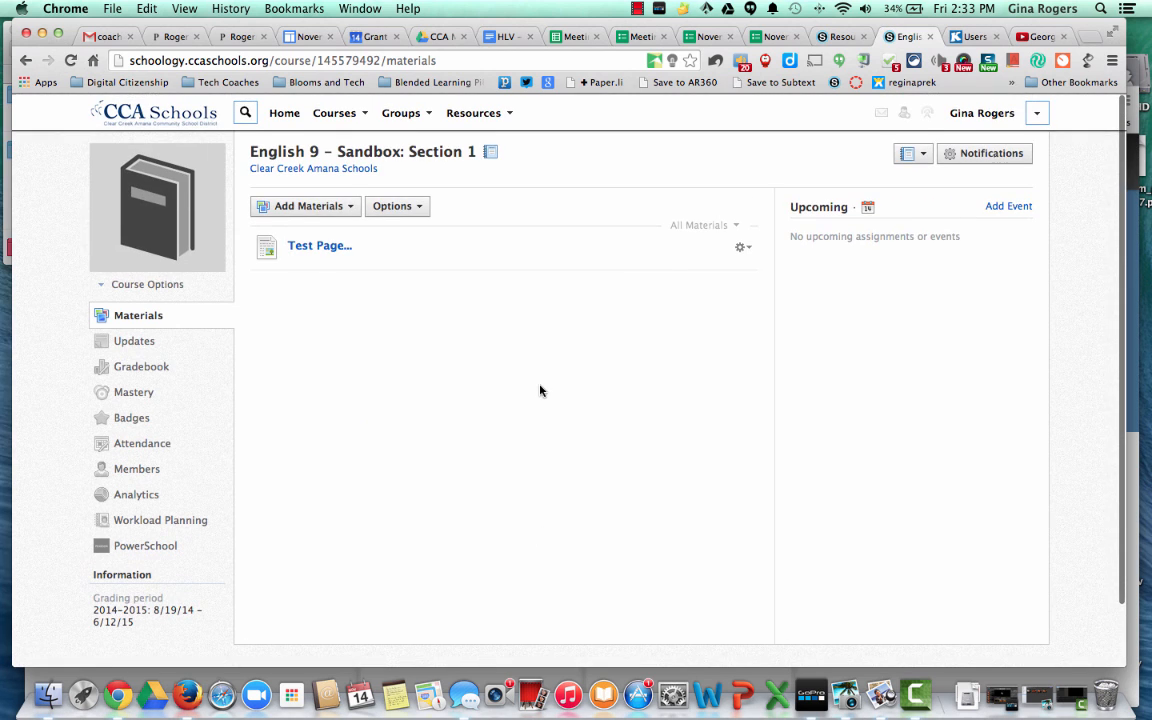
Step: Open "Test Page..." from the course materials, test its Kidblog link and close the Kidblog tab to return to the page
{"action": "left_click", "coordinate": [311, 247]}
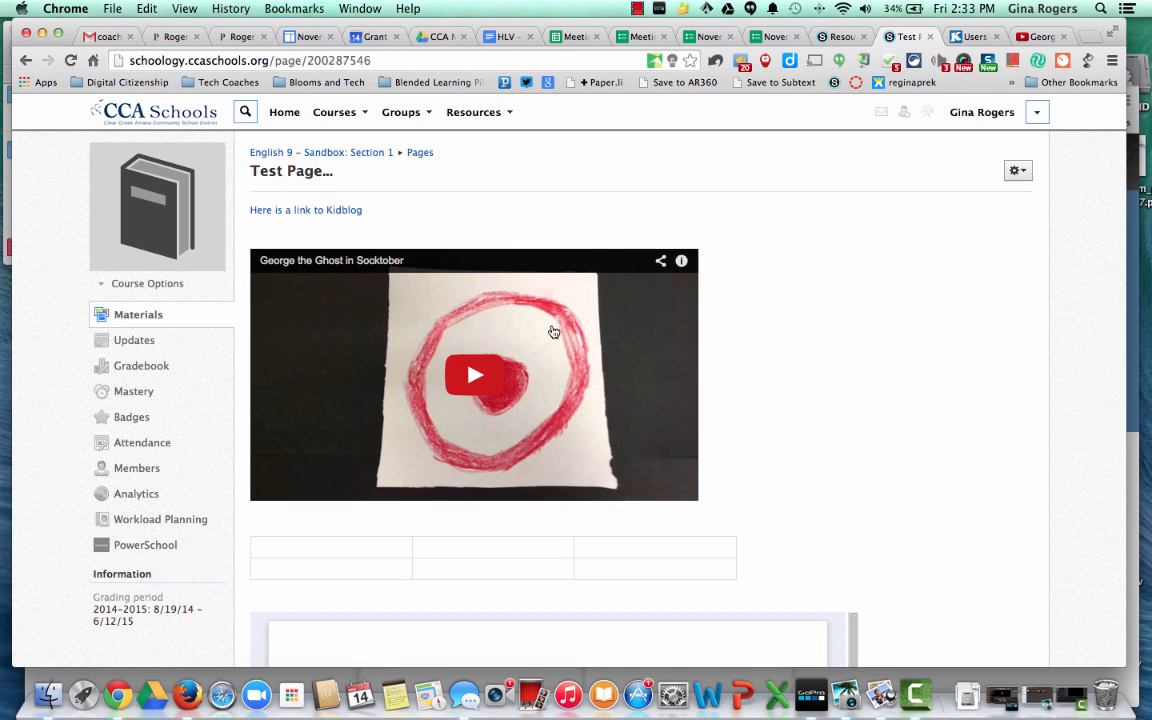
{"action": "left_click", "coordinate": [303, 212]}
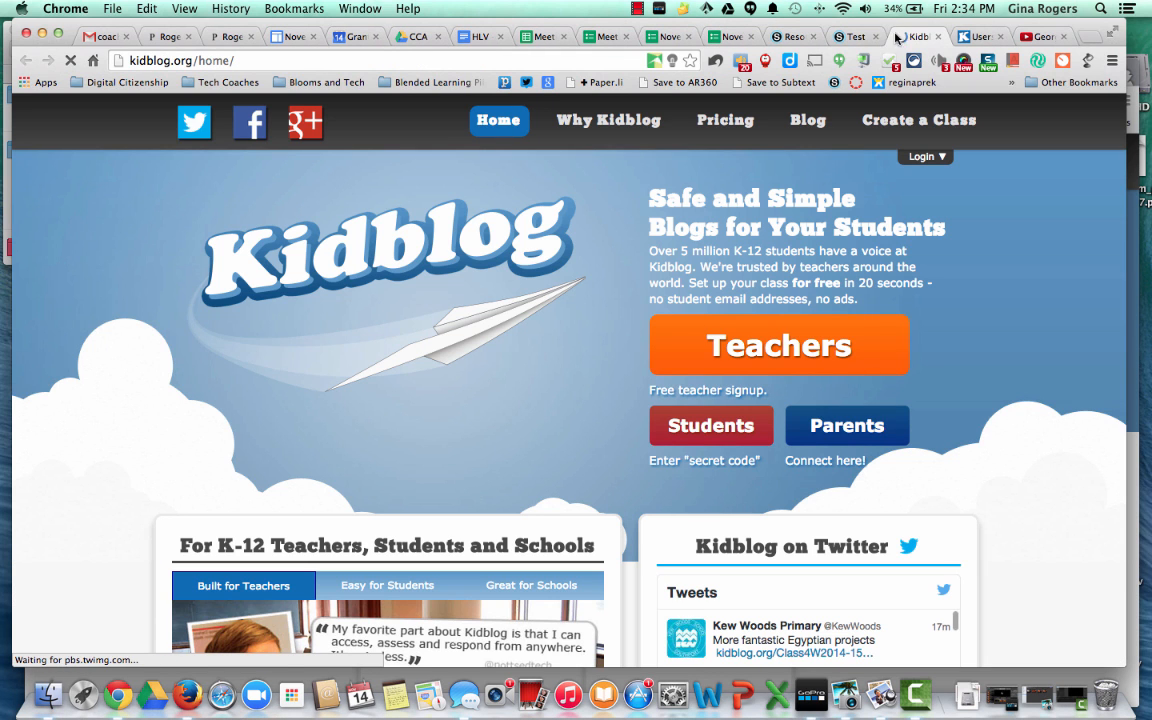
{"action": "left_click", "coordinate": [937, 37]}
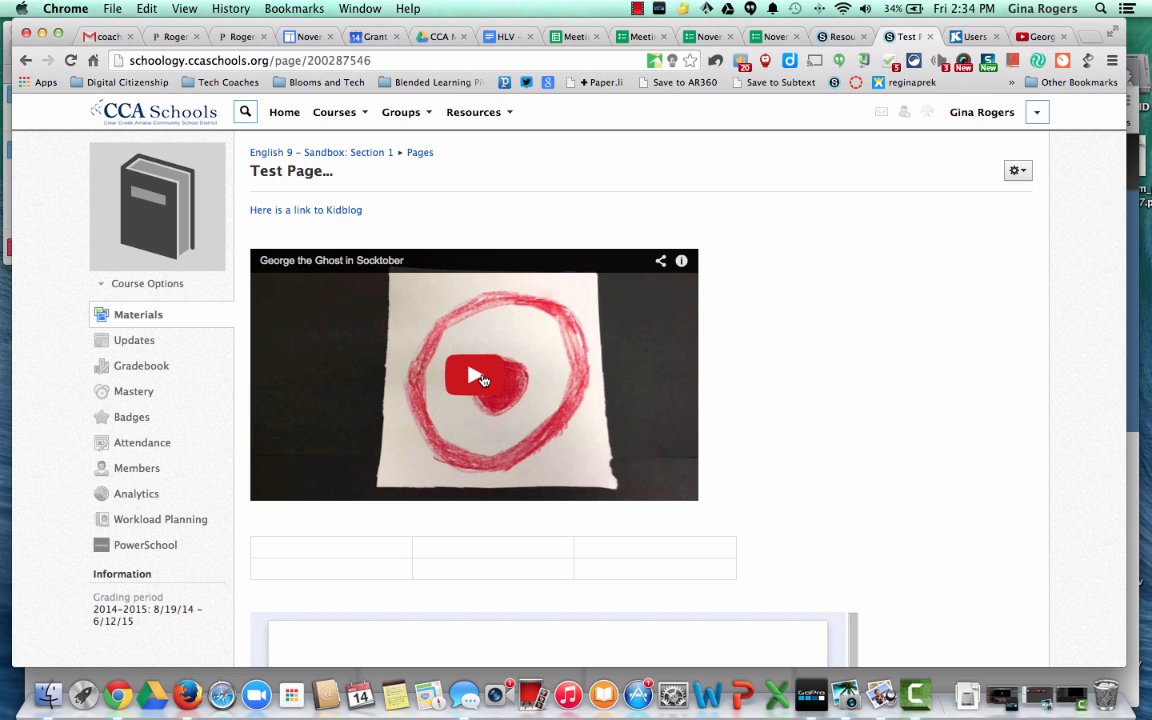
Step: Review the published page from the video and table through to the end of the embedded Google form
{"action": "scroll", "coordinate": [812, 470], "scroll_direction": "down", "scroll_amount": 3}
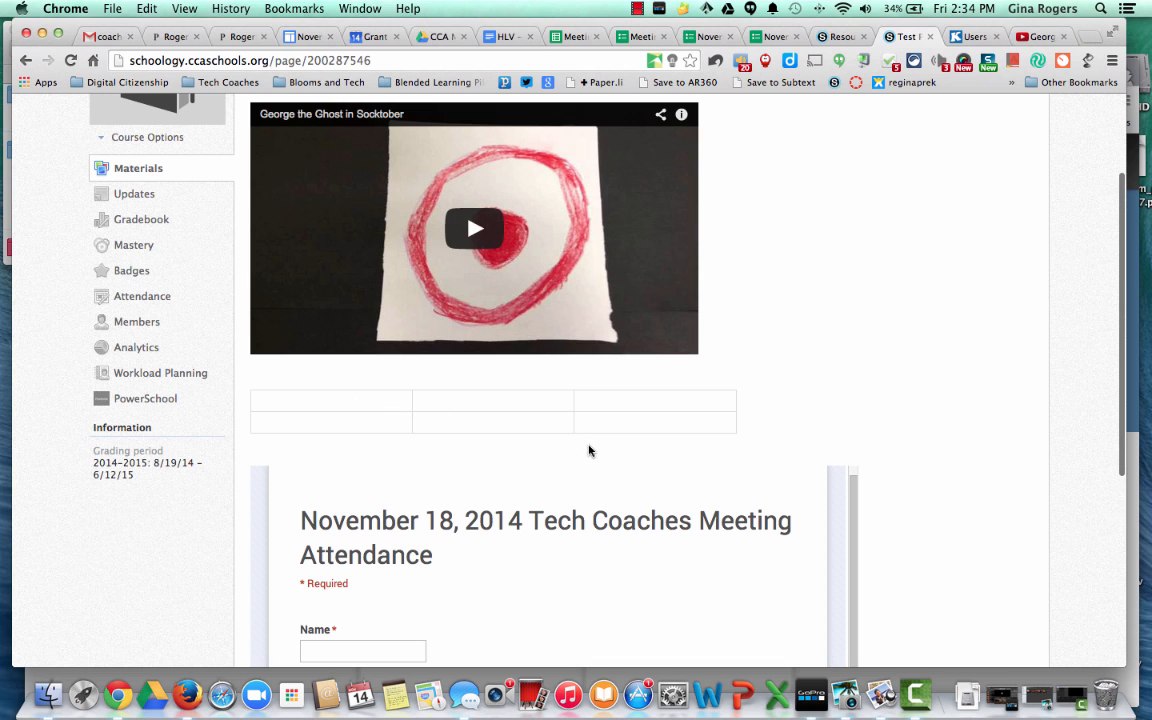
{"action": "scroll", "coordinate": [946, 510], "scroll_direction": "down", "scroll_amount": 1}
{"action": "scroll", "coordinate": [946, 510], "scroll_direction": "down", "scroll_amount": 5}
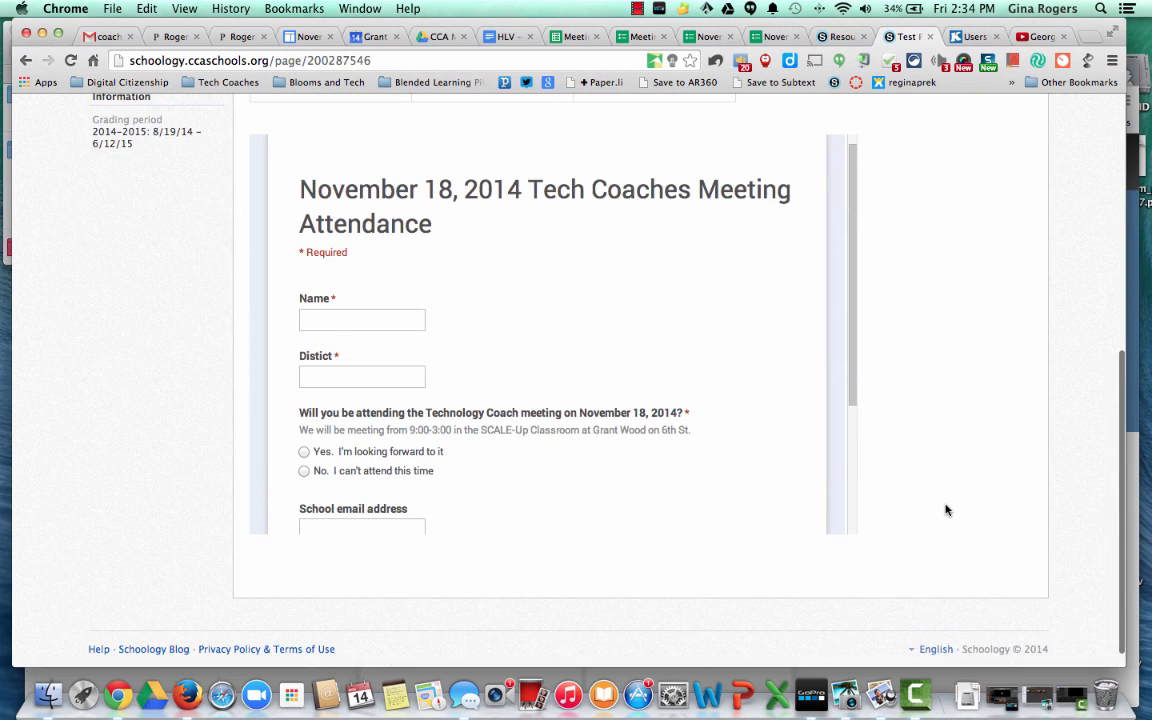
{"action": "scroll", "coordinate": [585, 416], "scroll_direction": "down", "scroll_amount": 1}
{"action": "scroll", "coordinate": [585, 416], "scroll_direction": "up", "scroll_amount": 2}
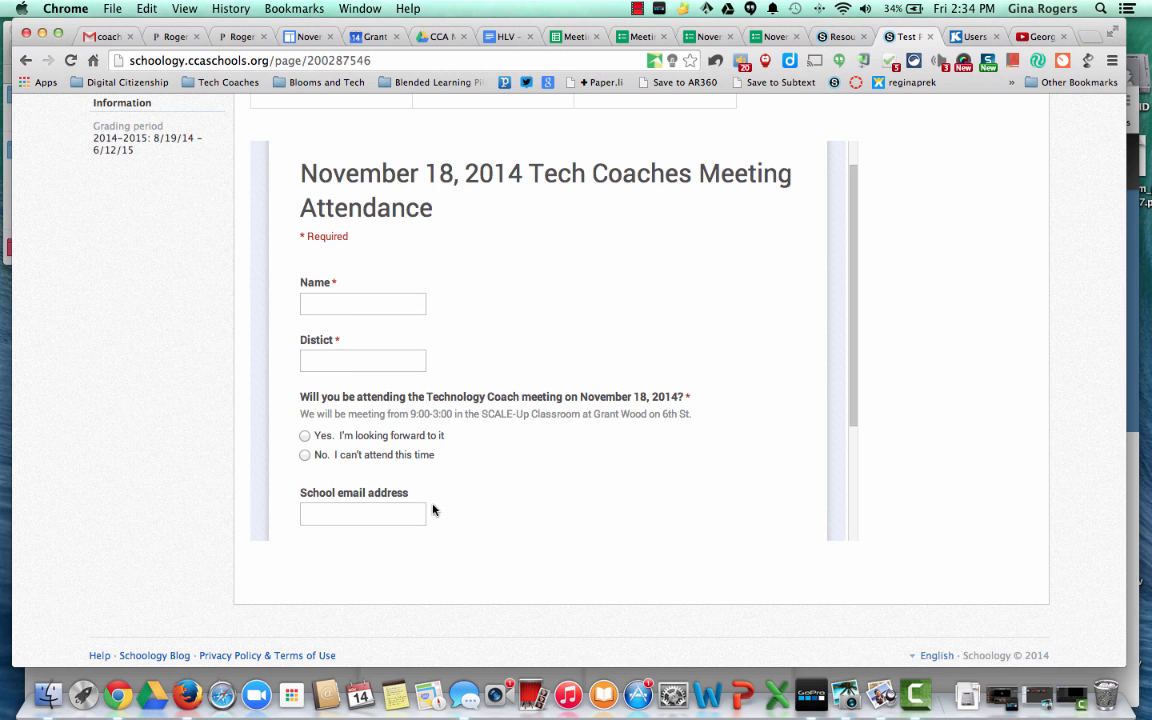
{"action": "scroll", "coordinate": [440, 508], "scroll_direction": "down", "scroll_amount": 3}
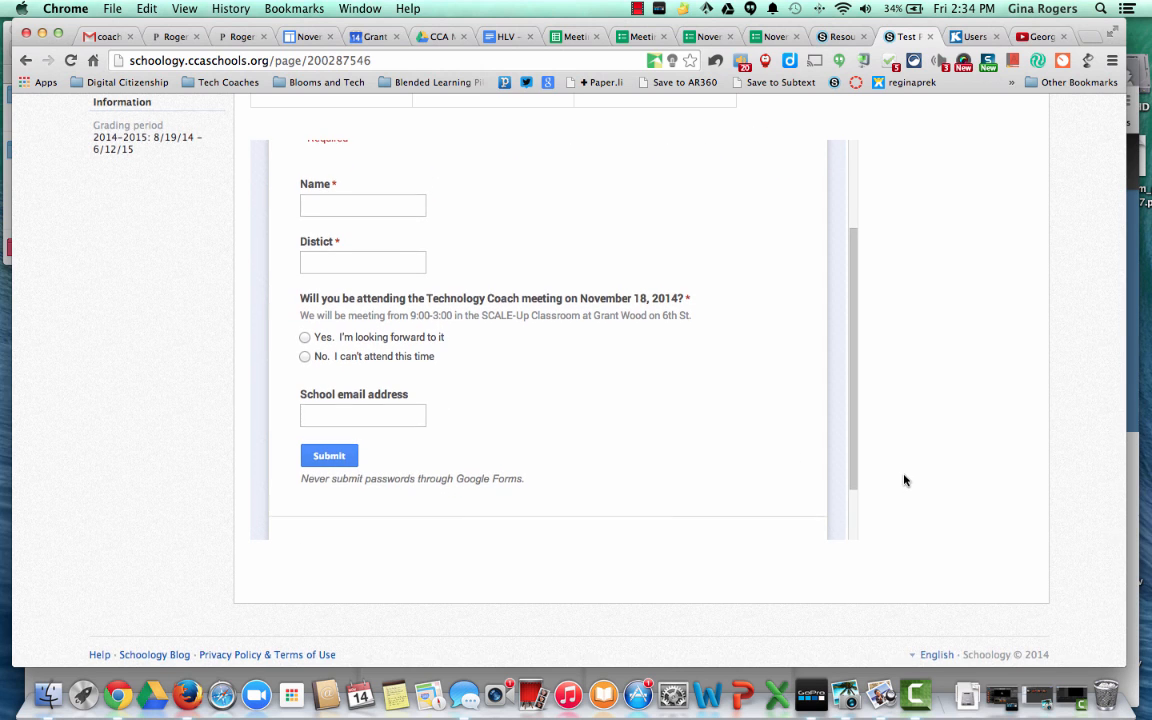
{"action": "scroll", "coordinate": [903, 478], "scroll_direction": "down", "scroll_amount": 1}
{"action": "scroll", "coordinate": [650, 396], "scroll_direction": "down", "scroll_amount": 2}
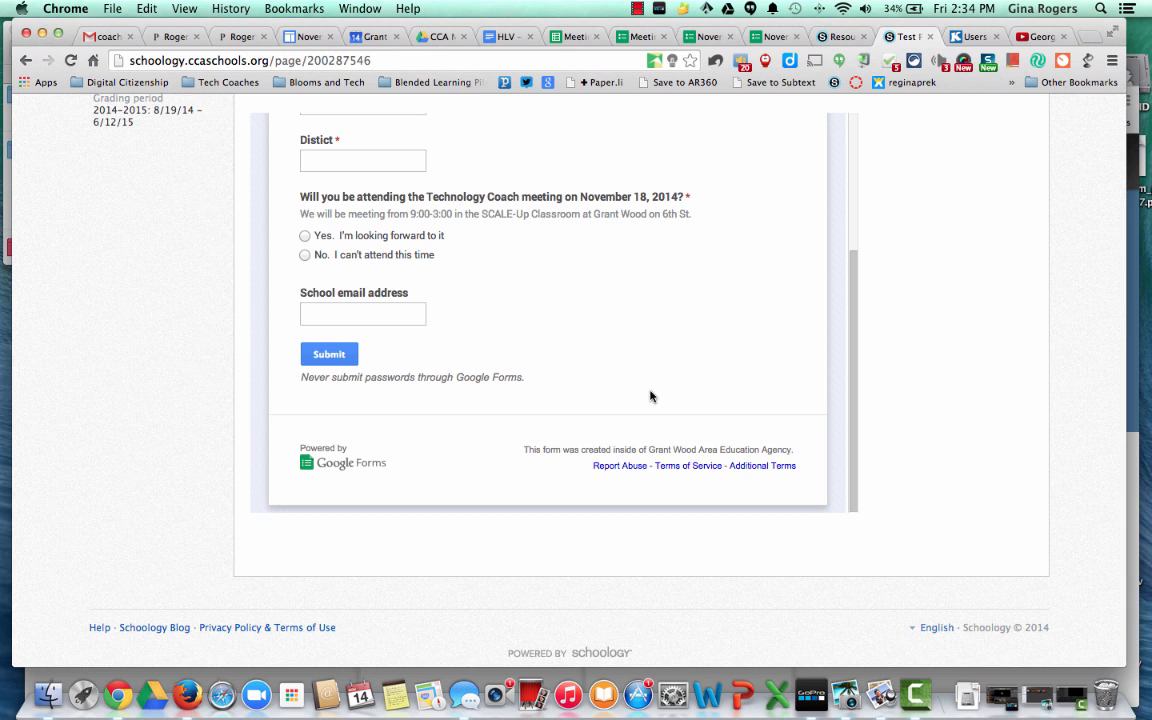
{"action": "scroll", "coordinate": [650, 396], "scroll_direction": "up", "scroll_amount": 10}
{"action": "scroll", "coordinate": [650, 396], "scroll_direction": "down", "scroll_amount": 5}
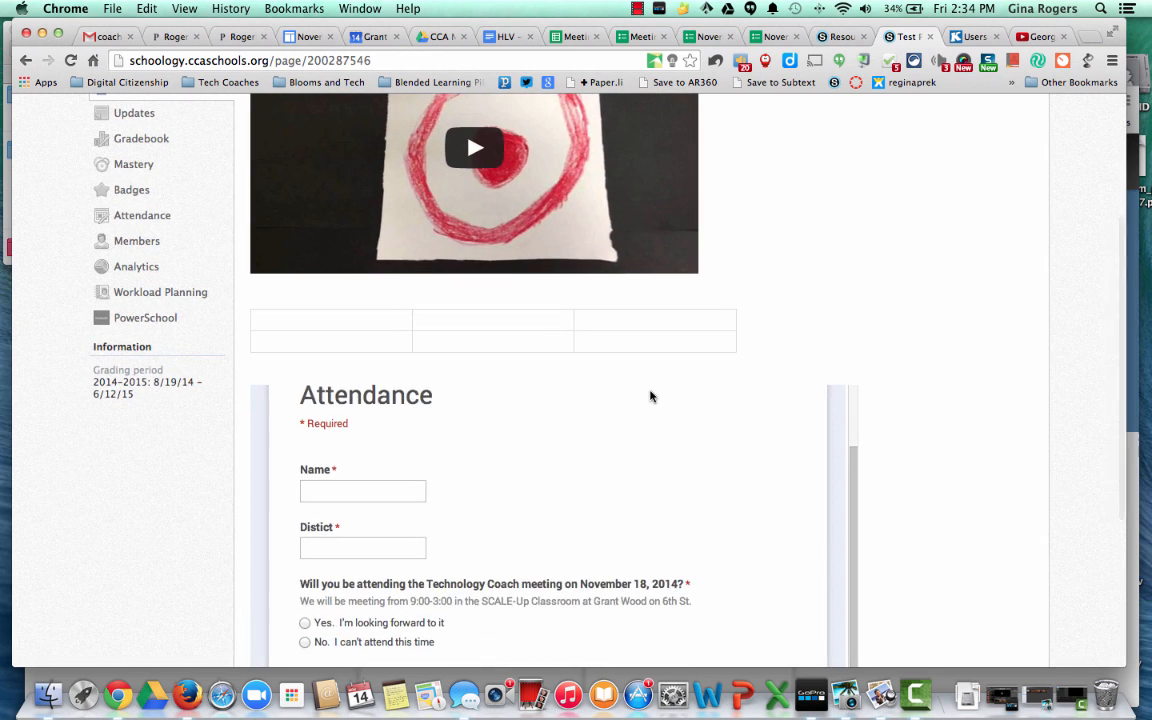
{"action": "scroll", "coordinate": [650, 396], "scroll_direction": "down", "scroll_amount": 5}
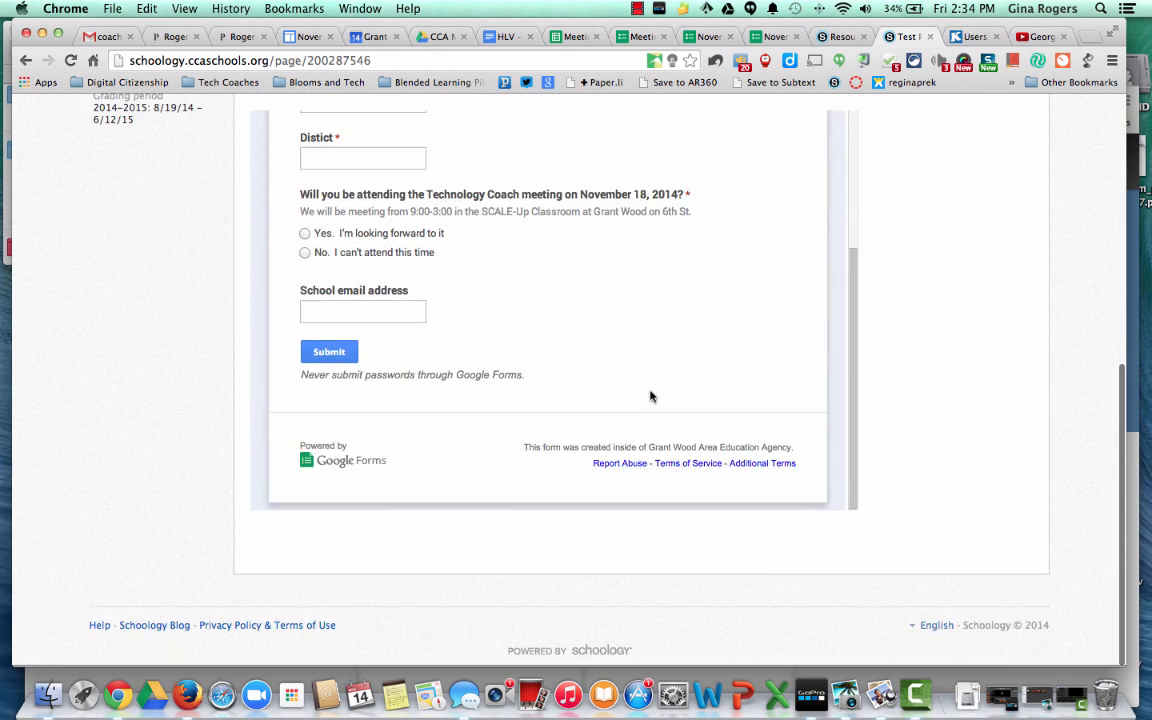
{"action": "scroll", "coordinate": [650, 396], "scroll_direction": "up", "scroll_amount": 3}
{"action": "scroll", "coordinate": [650, 396], "scroll_direction": "up", "scroll_amount": 10}
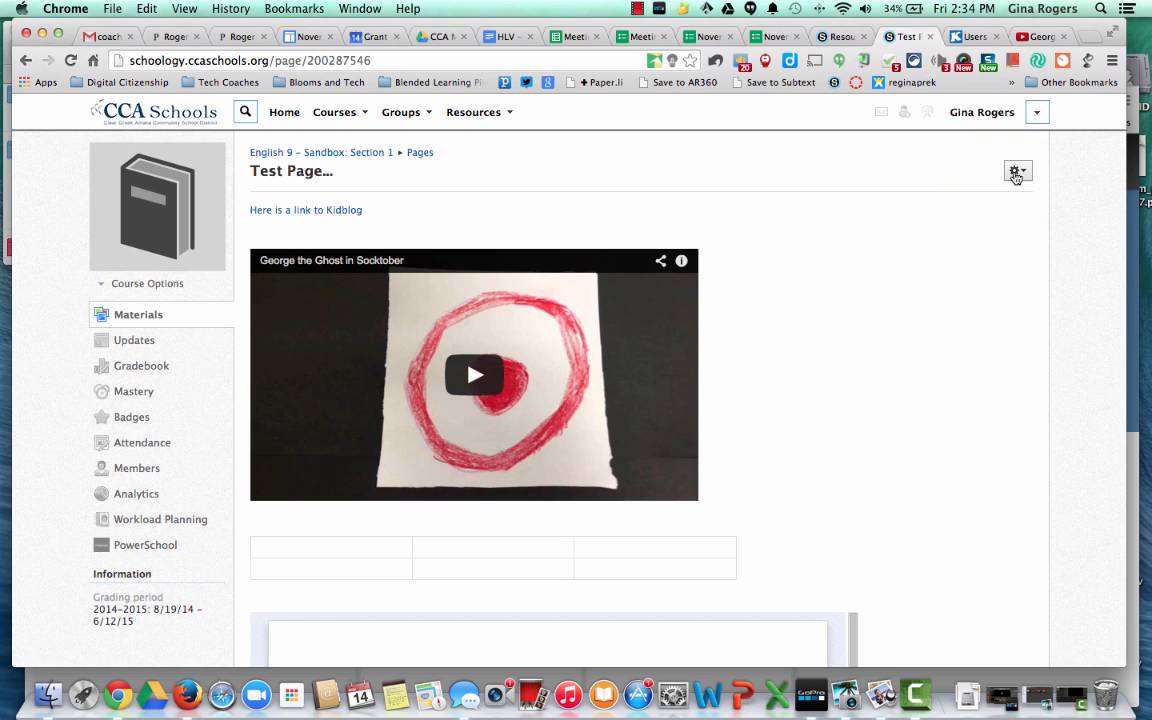
Step: Open "Test Page..." for editing and save it without altering its content
{"action": "left_click", "coordinate": [1017, 173]}
{"action": "left_click", "coordinate": [1017, 173]}
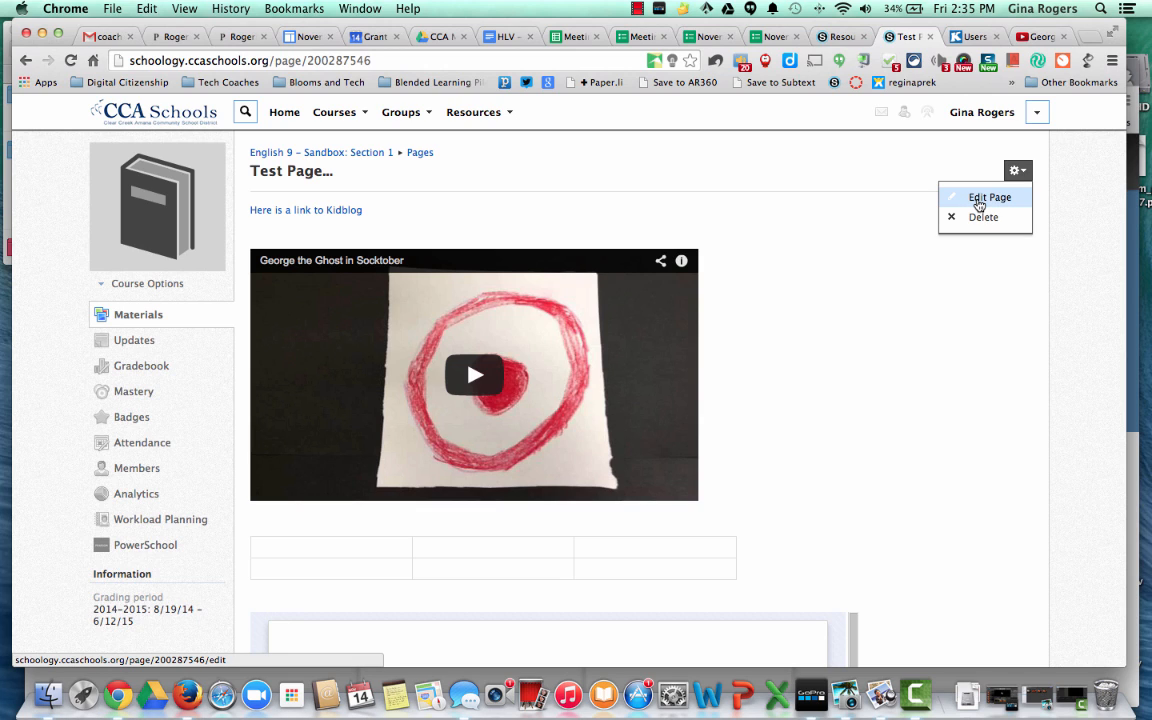
{"action": "left_click", "coordinate": [979, 205]}
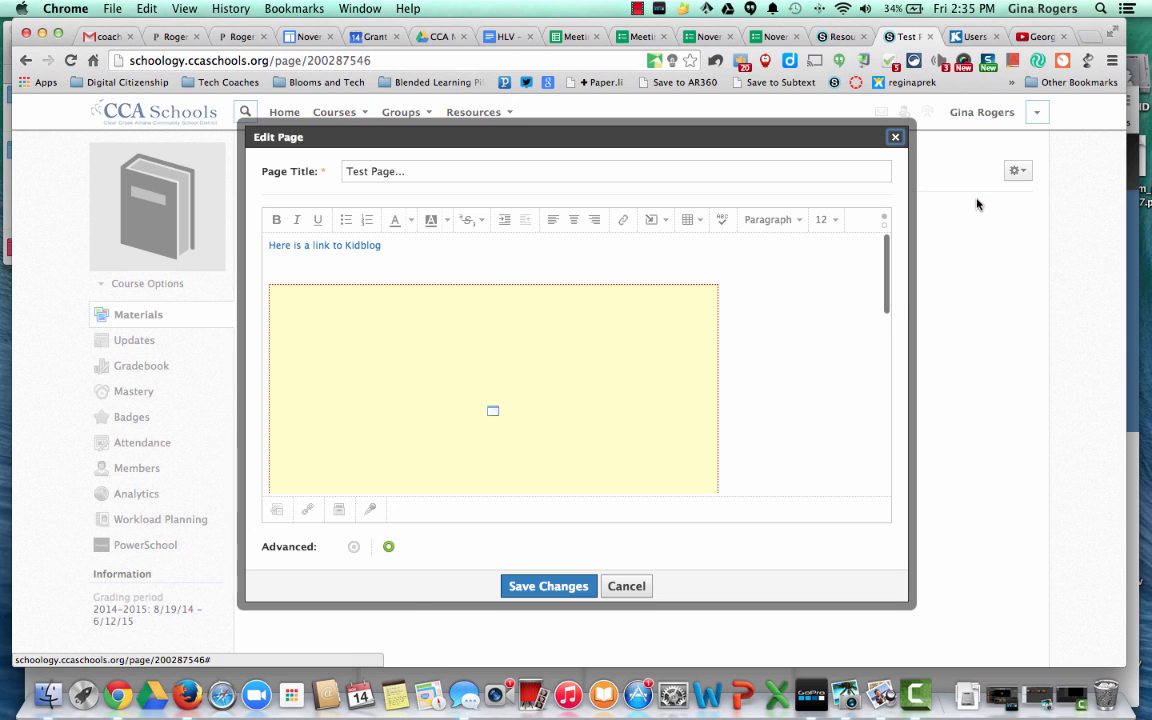
{"action": "left_click", "coordinate": [570, 586]}
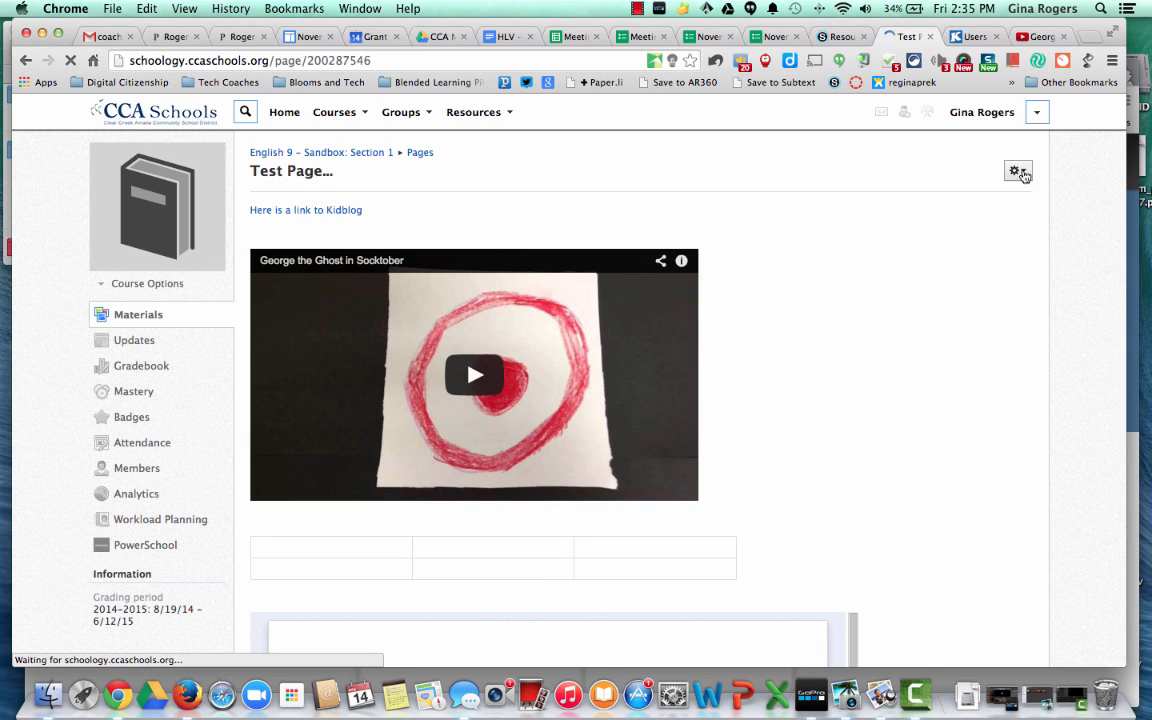
{"action": "left_click", "coordinate": [1020, 172]}
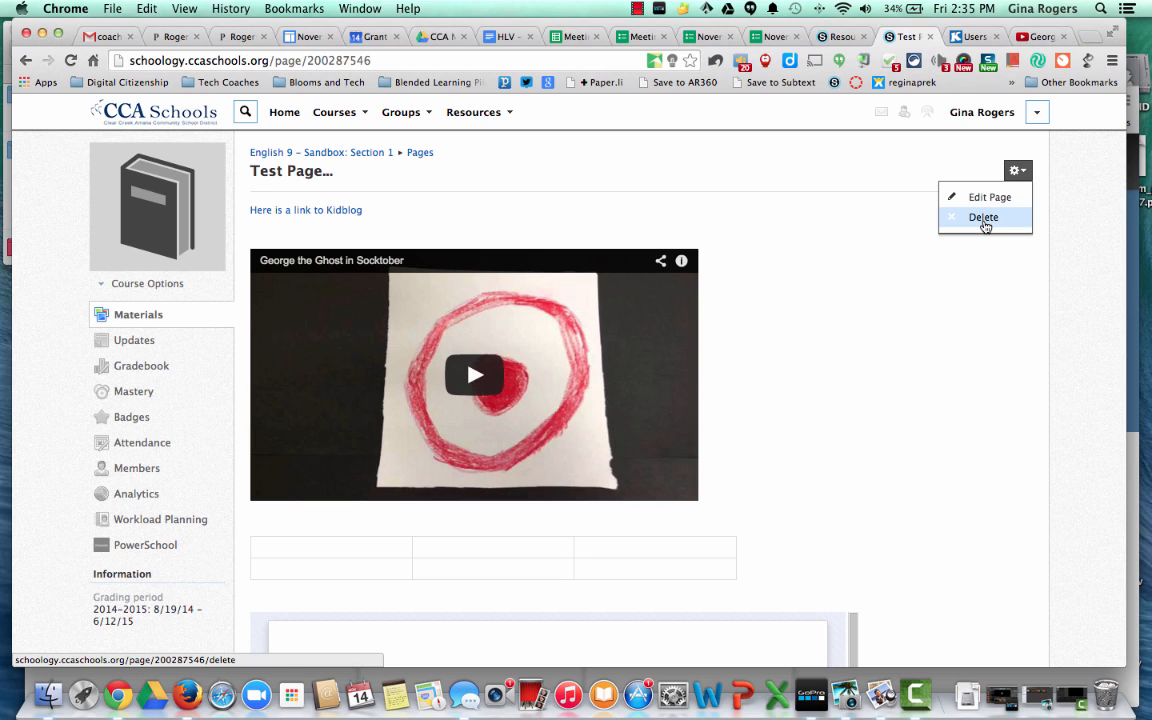
{"action": "left_click", "coordinate": [796, 163]}
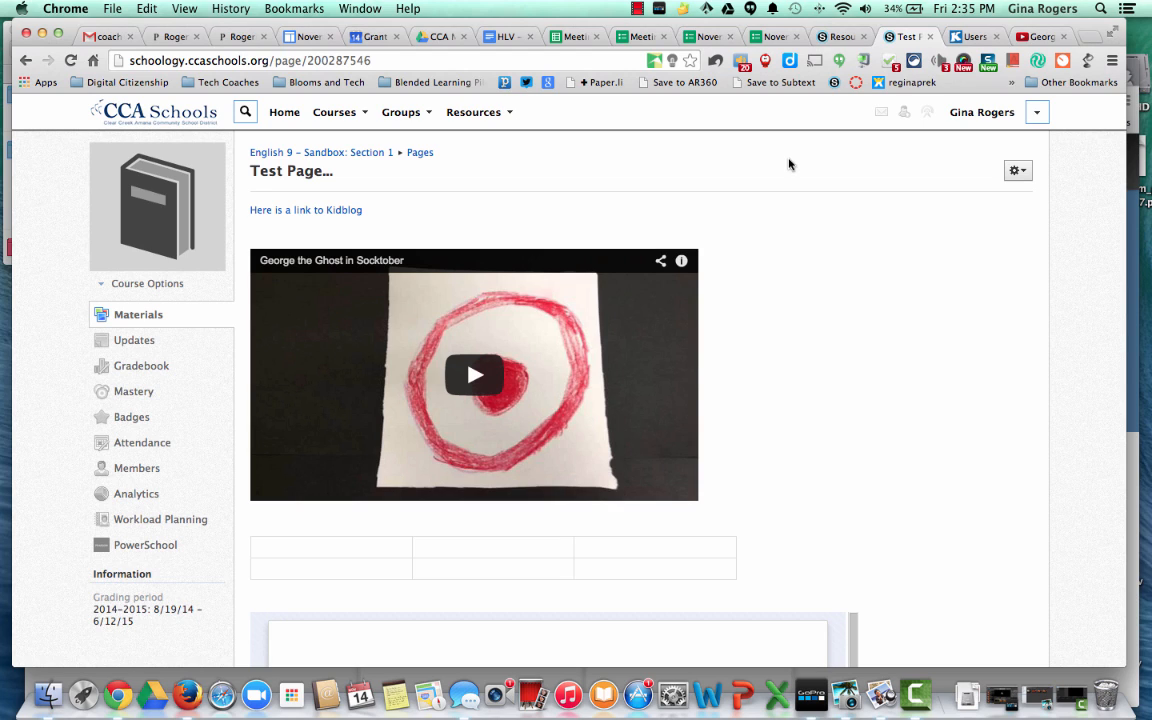
{"action": "left_click", "coordinate": [636, 9]}
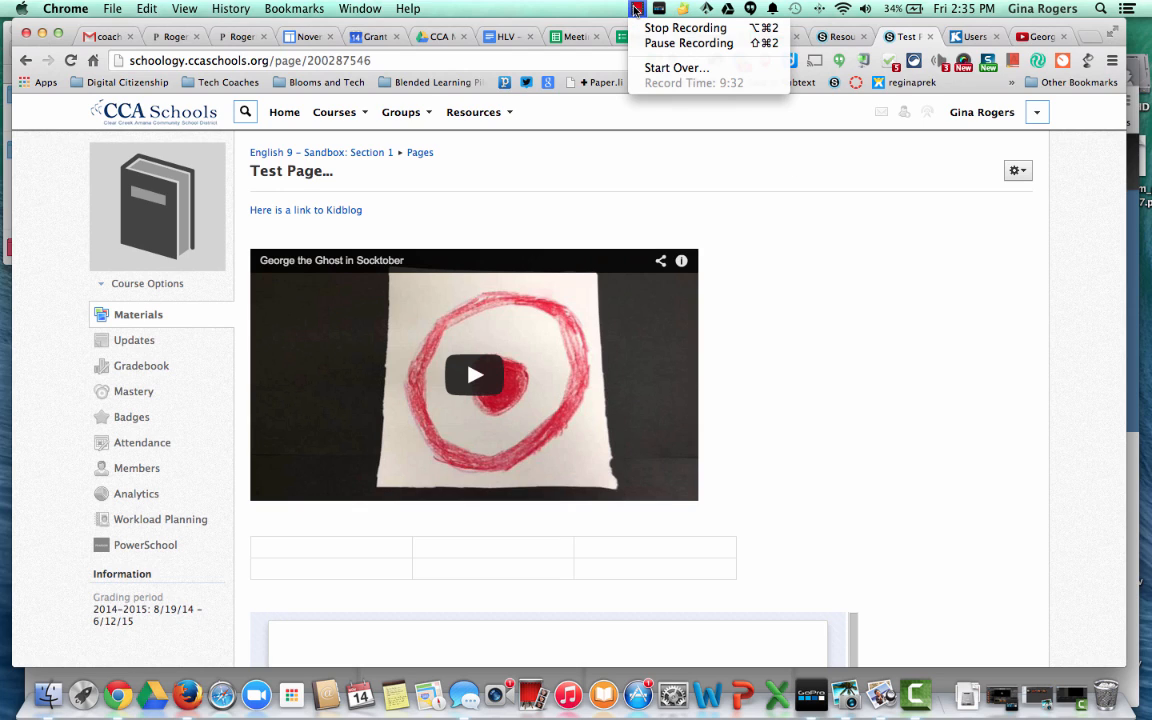